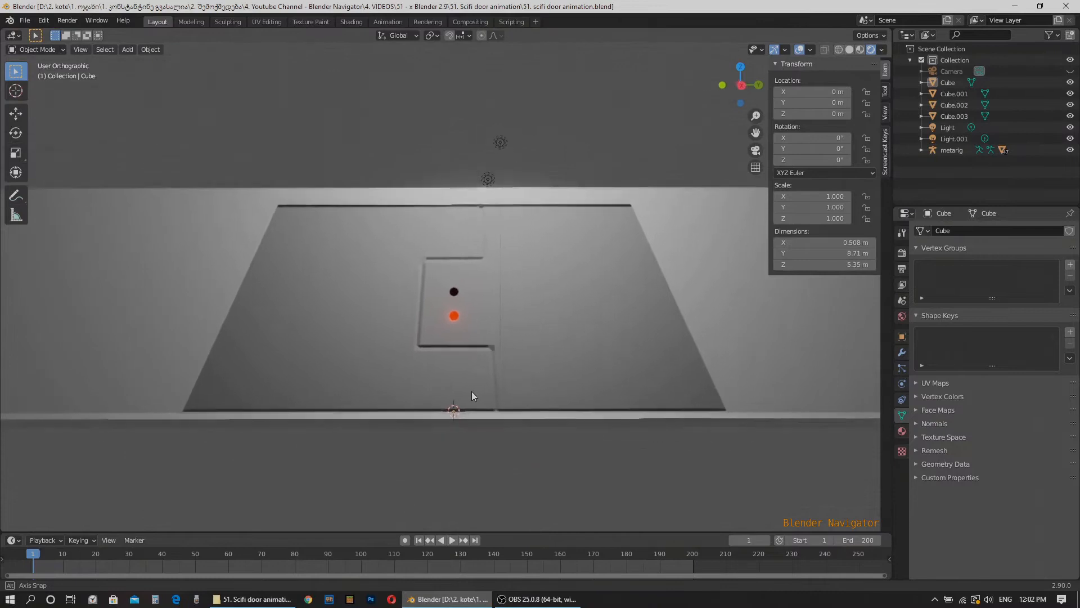
Select the door panel carrying the indicator lights and keyframe the natura citeli material's emission strength at 10 on frame 1.
click(542, 322)
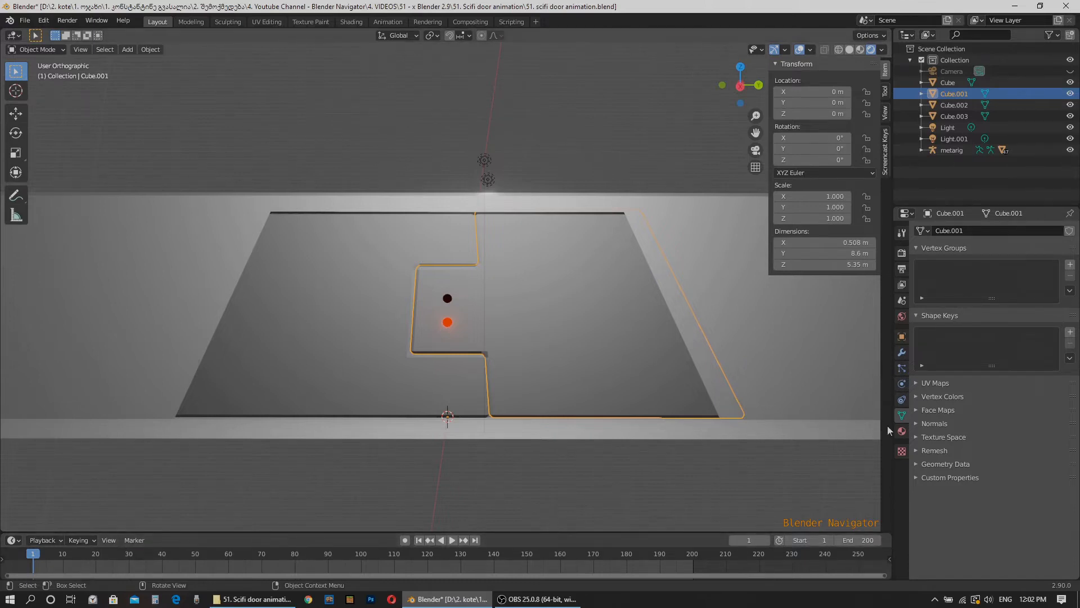
click(902, 431)
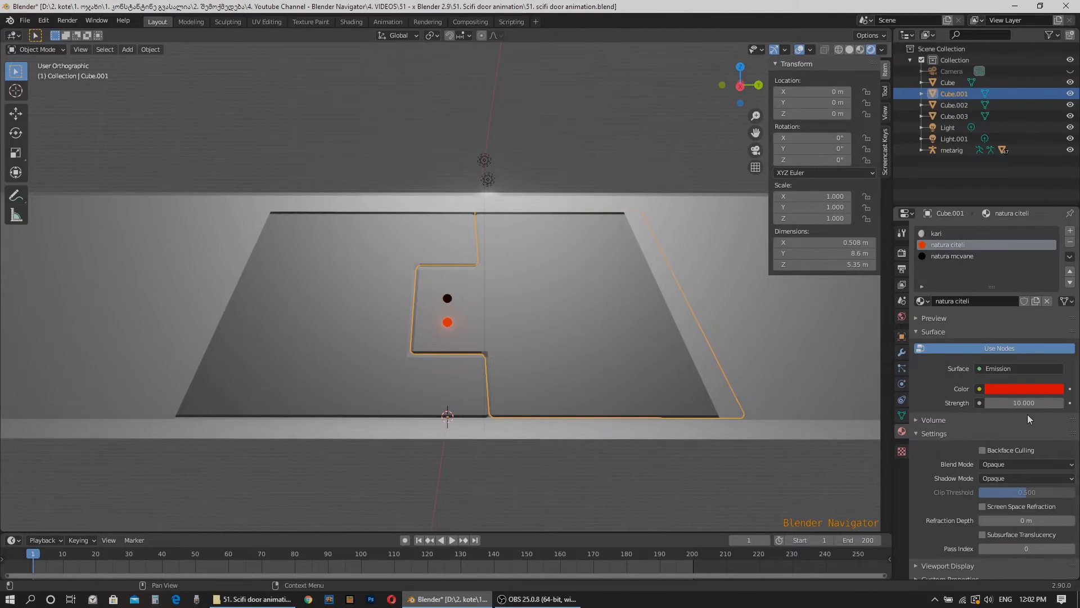
click(1070, 402)
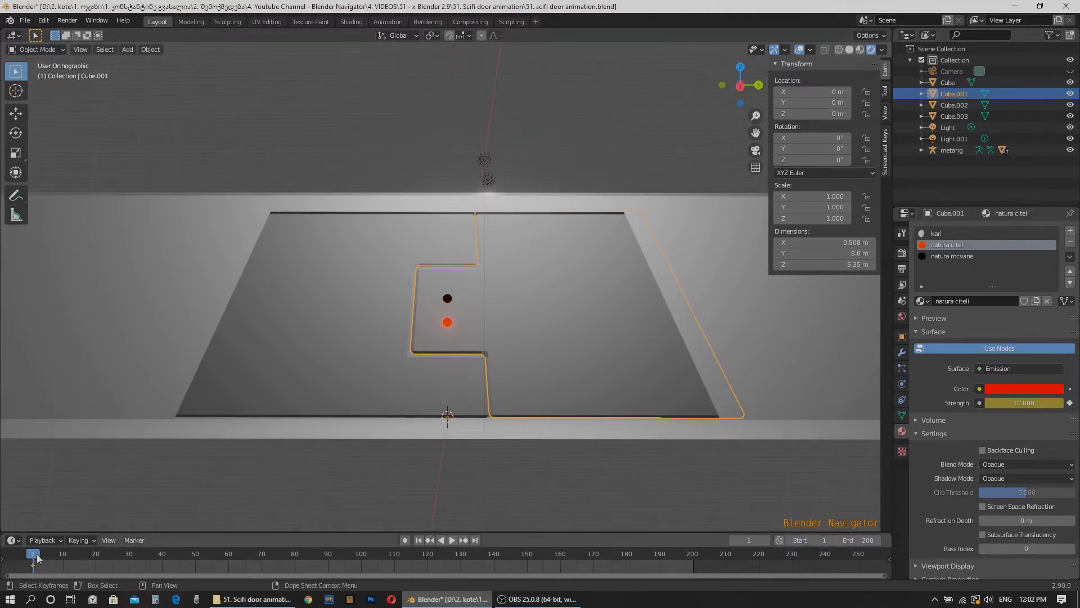
Go to frame 10 and set the natura citeli material's emission strength to 0.
key(space)
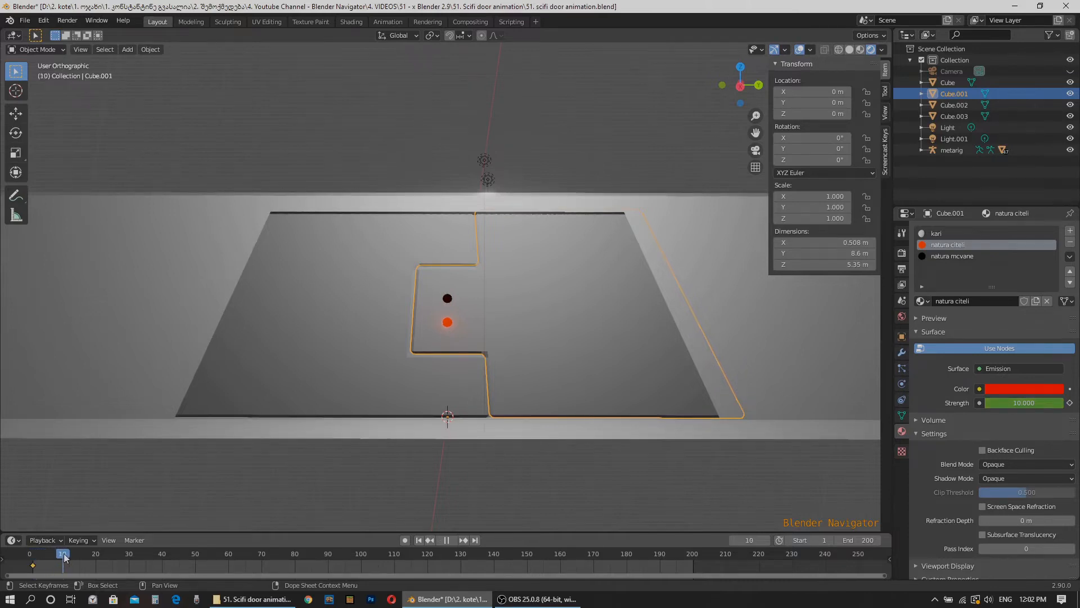
key(space)
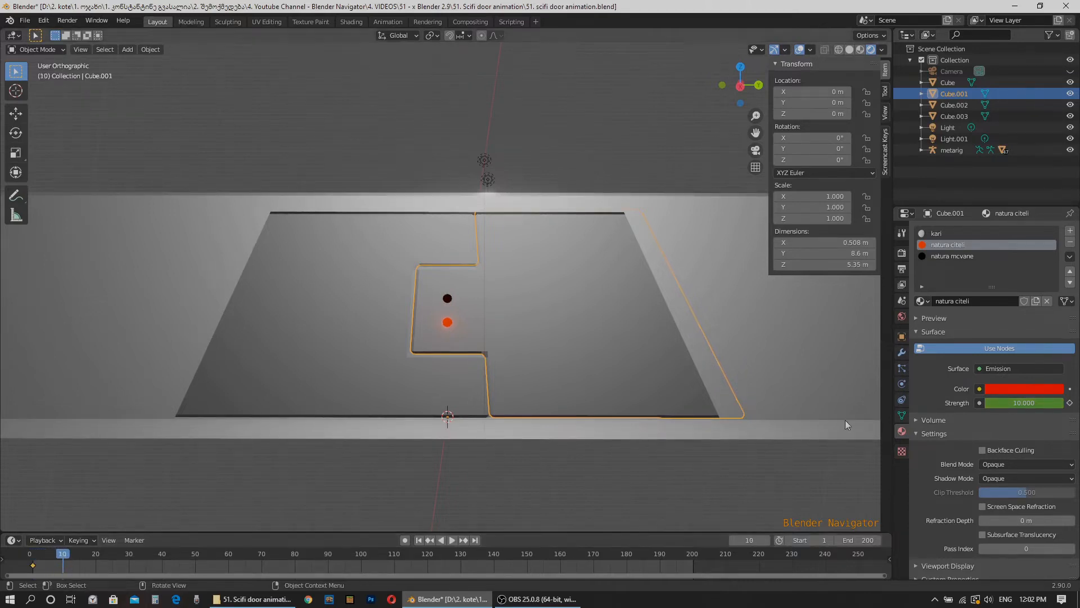
click(1031, 403)
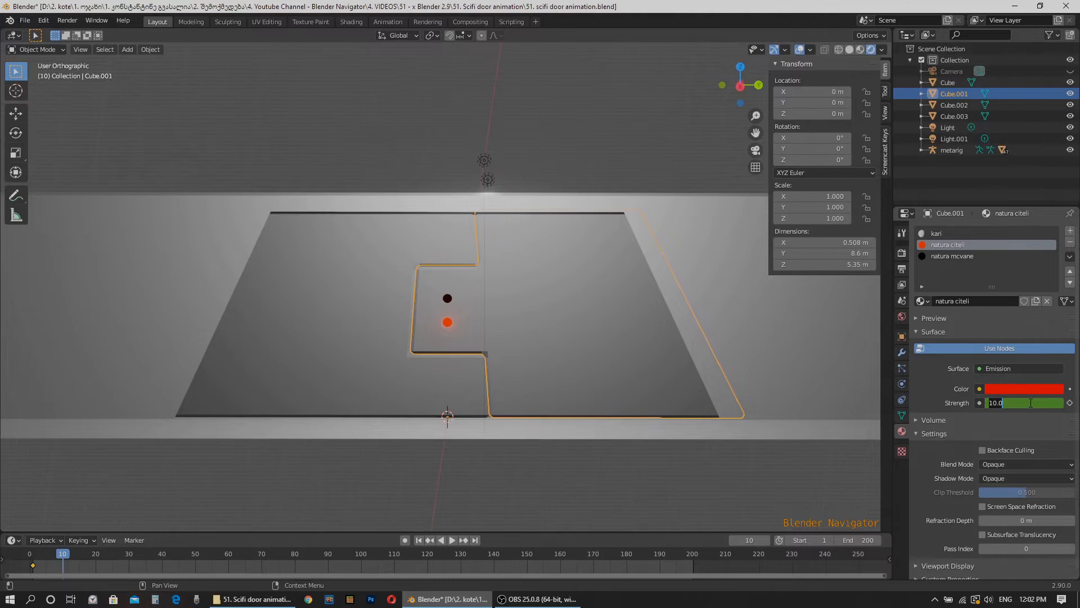
text(0)
key(Return)
Set the natura mcvane material's emission strength to 10 and keyframe it at frame 10.
click(948, 258)
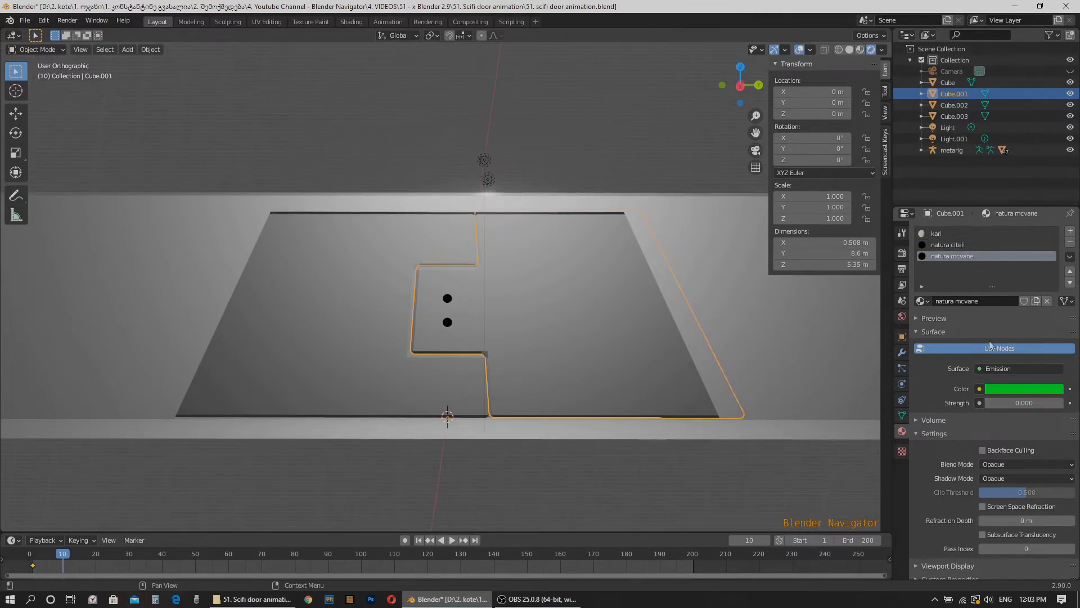
click(1023, 400)
text(10)
key(Return)
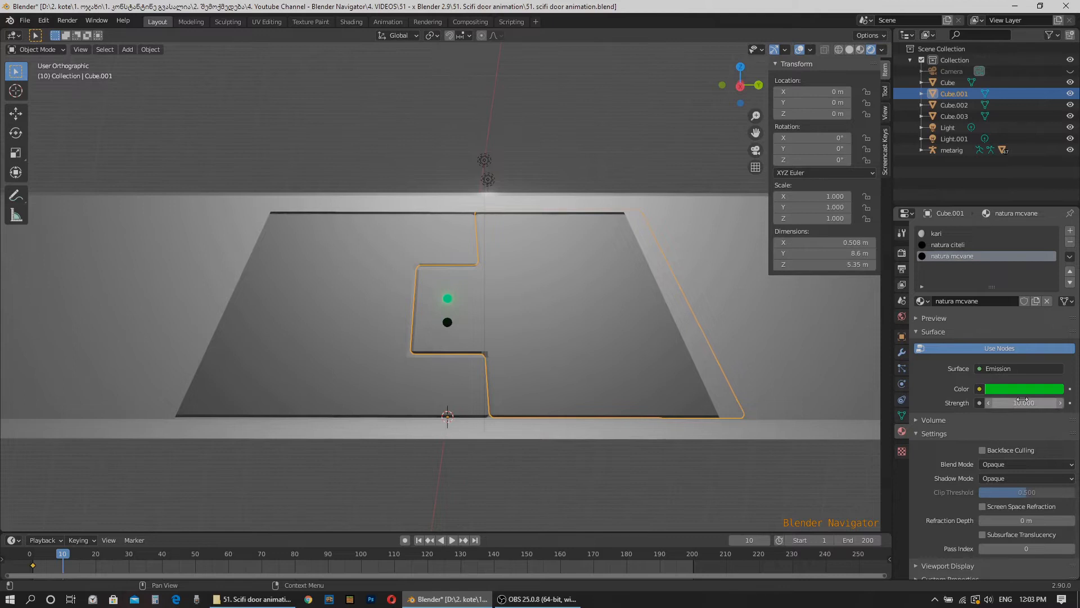
click(1070, 402)
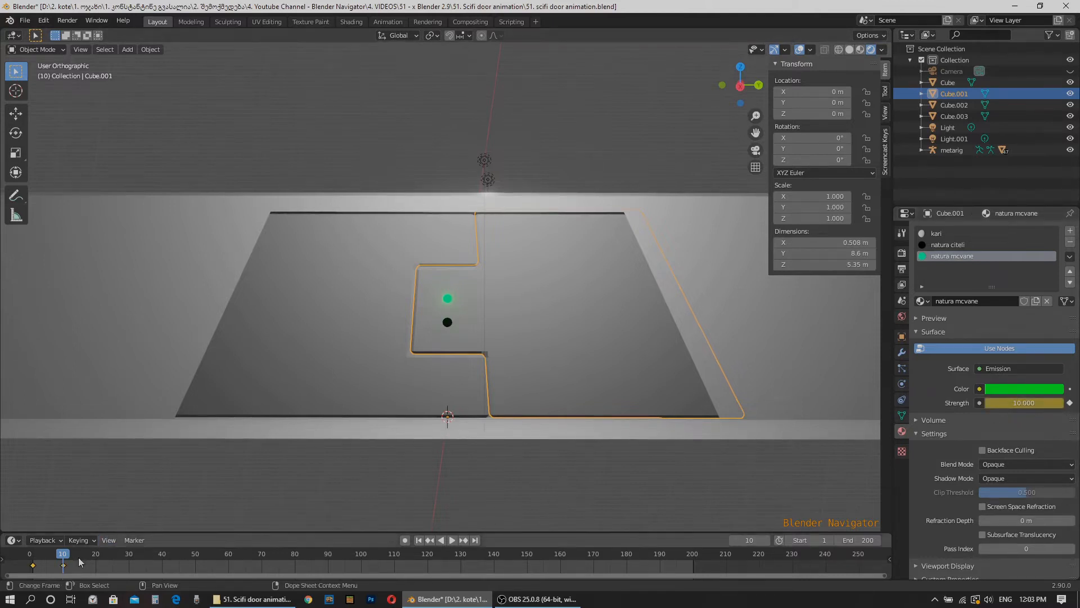
Return to frame 1, set the natura mcvane material's emission strength to 0 and keyframe it.
drag(63, 558, 33, 557)
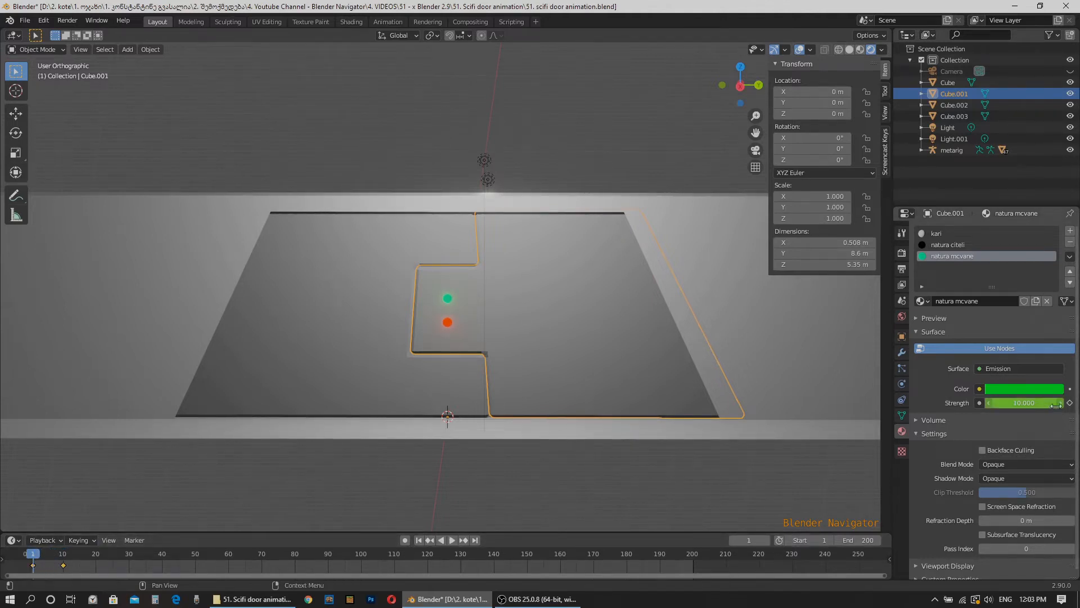
click(1039, 403)
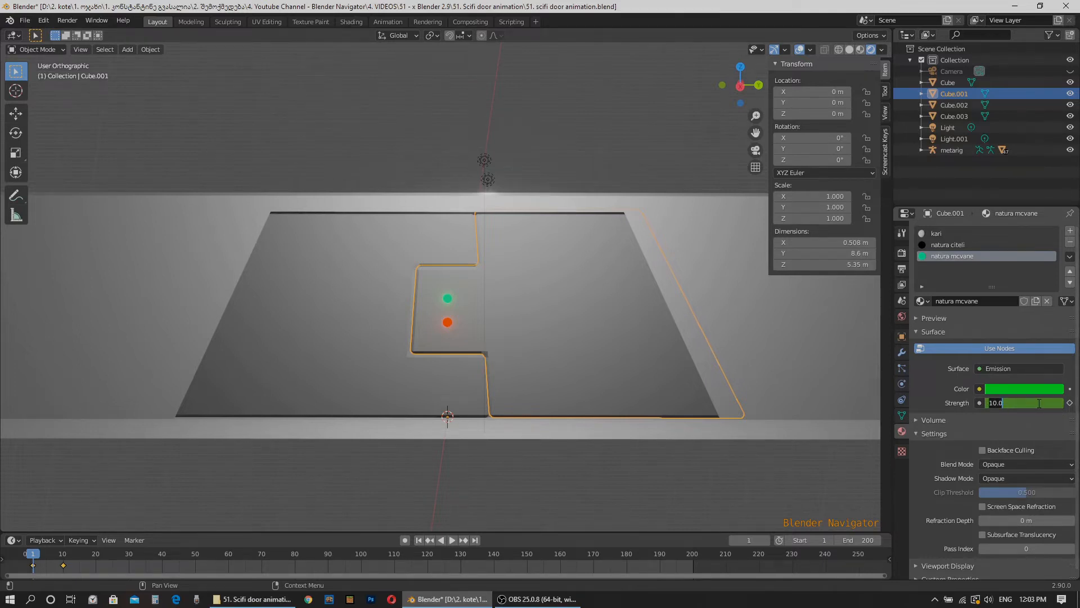
text(0)
key(Return)
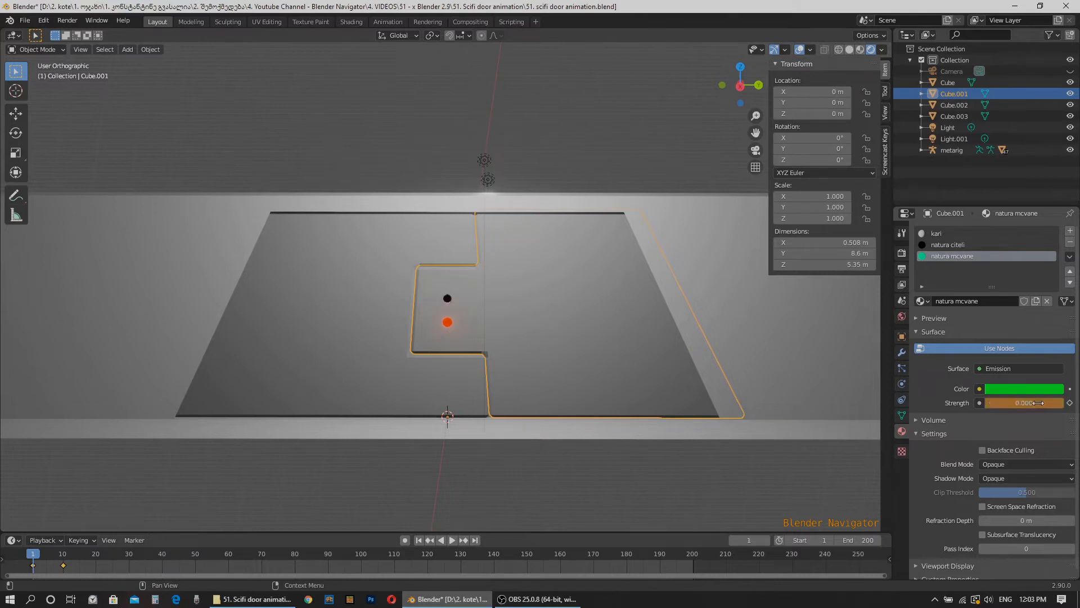
key(i)
key(i)
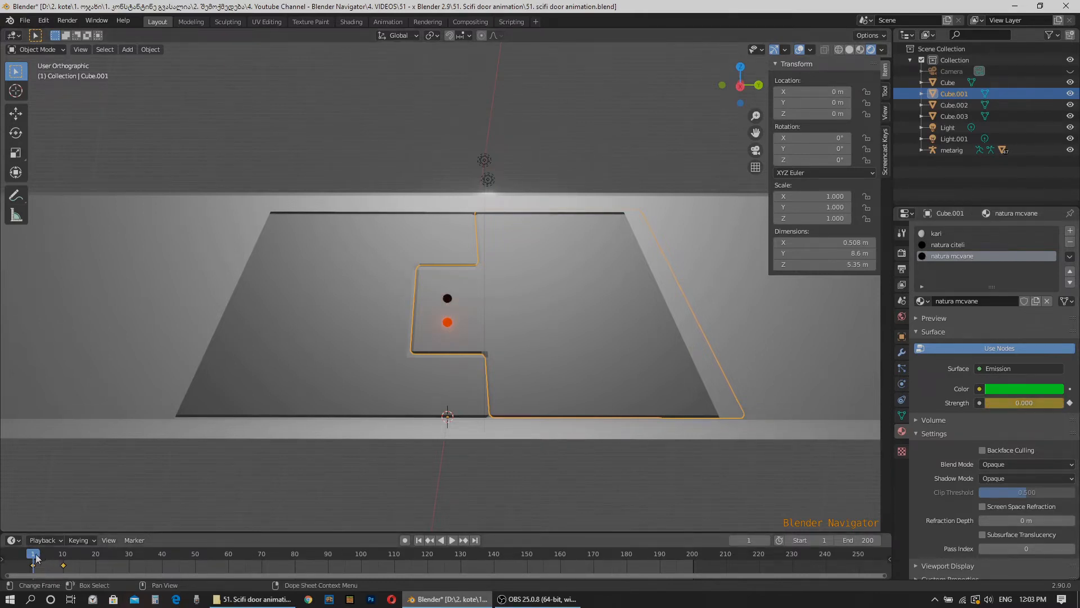
At frame 11, set the natura citeli material's emission strength to 0 and keyframe it.
key(space)
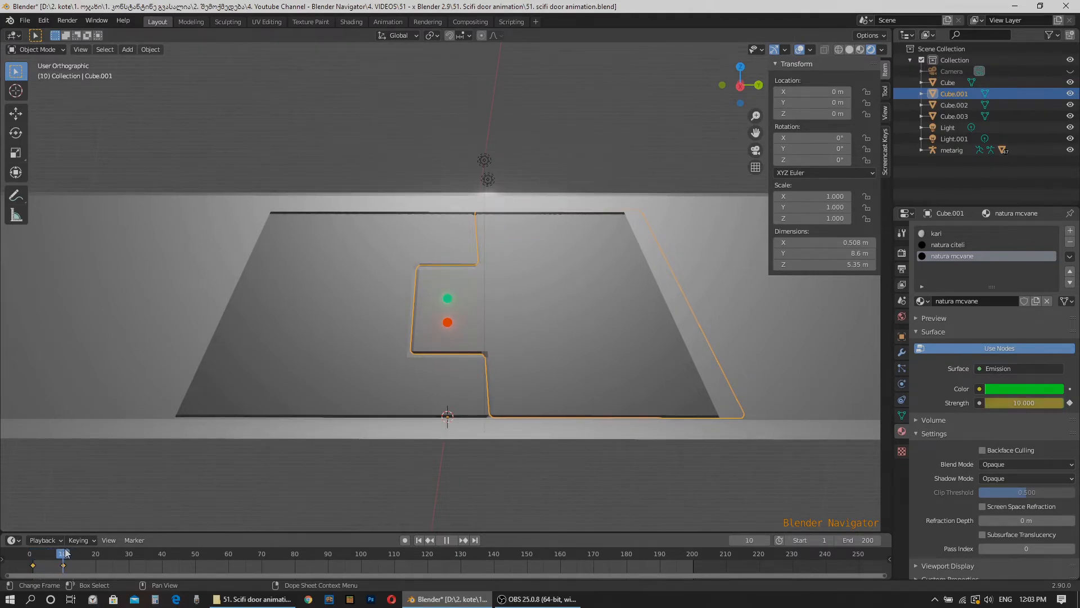
click(446, 539)
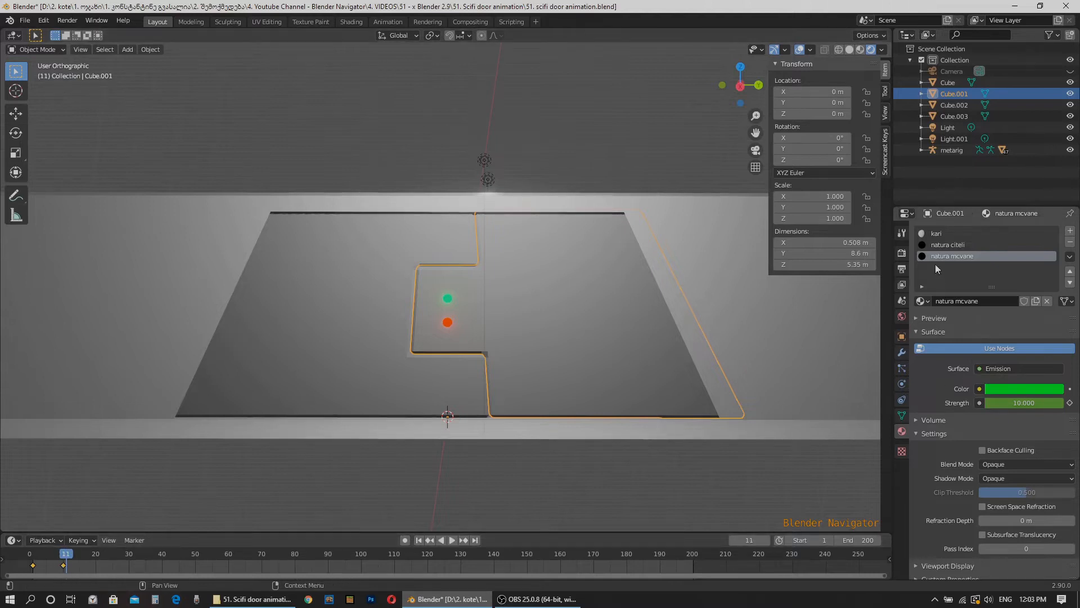
click(941, 247)
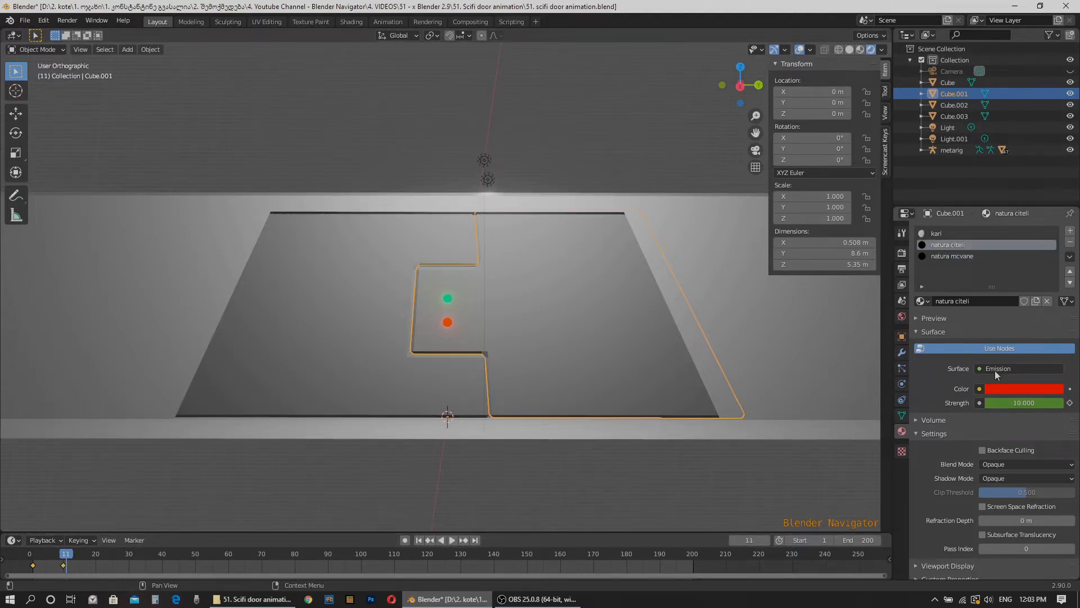
click(1040, 402)
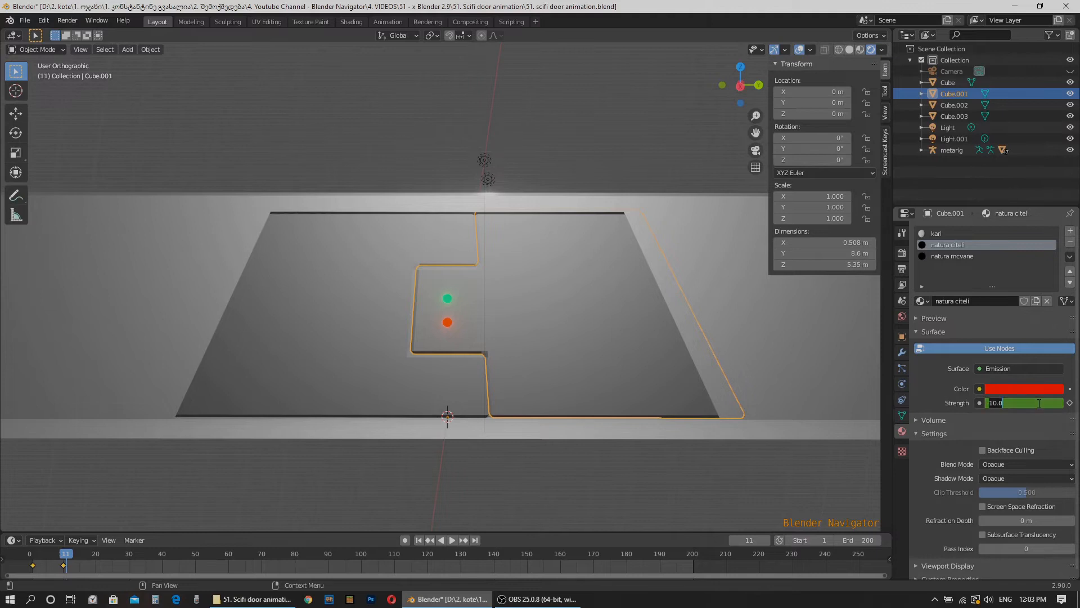
text(0)
key(Return)
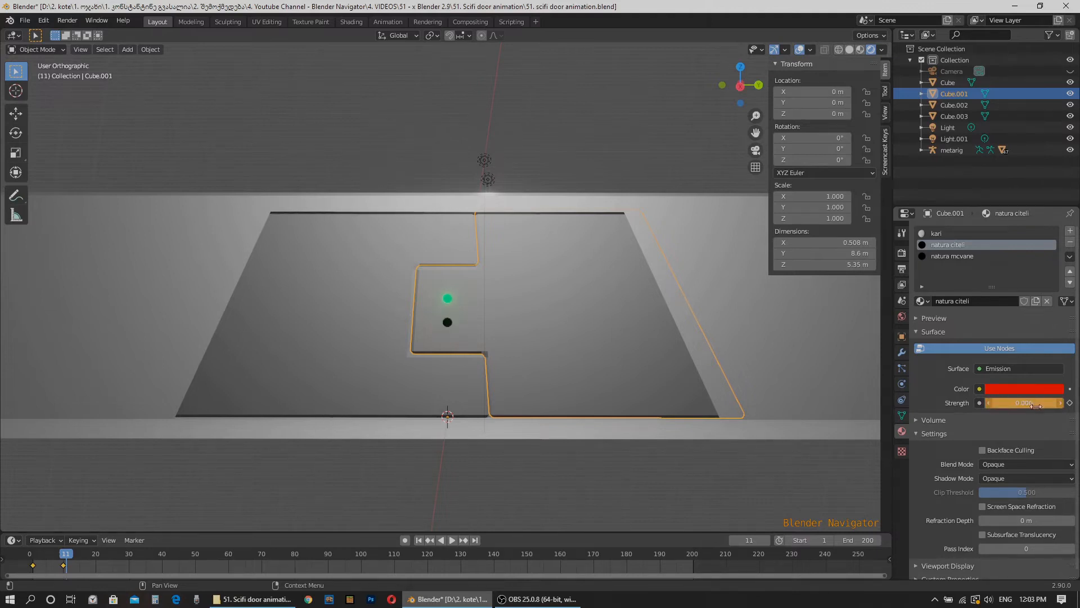
click(1069, 403)
click(1069, 403)
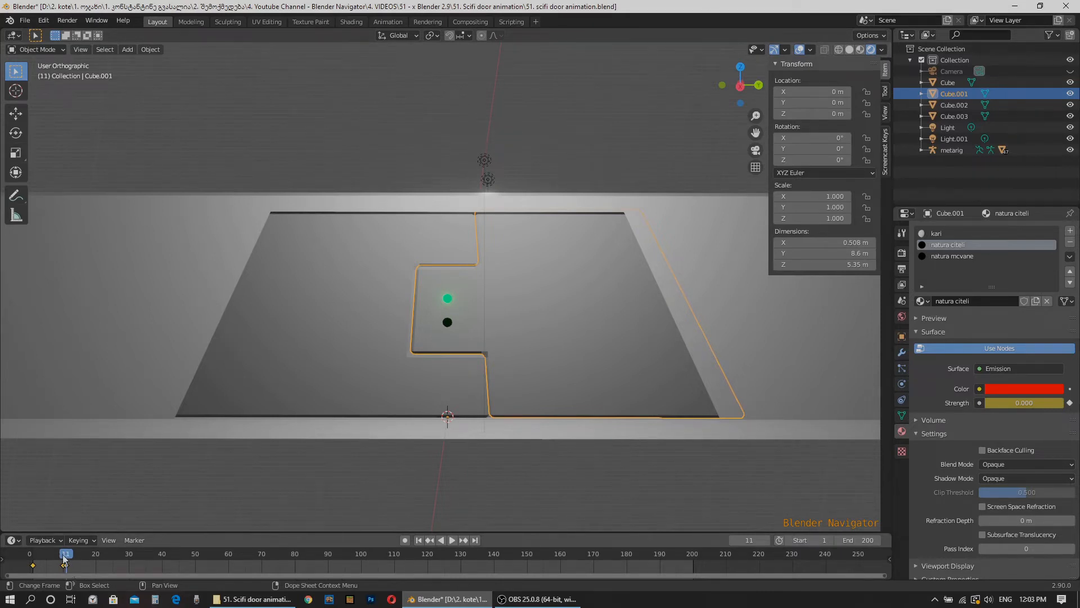
Shift the natura citeli strength keyframe from frame 11 to frame 10 so both lights switch together.
drag(64, 558, 56, 557)
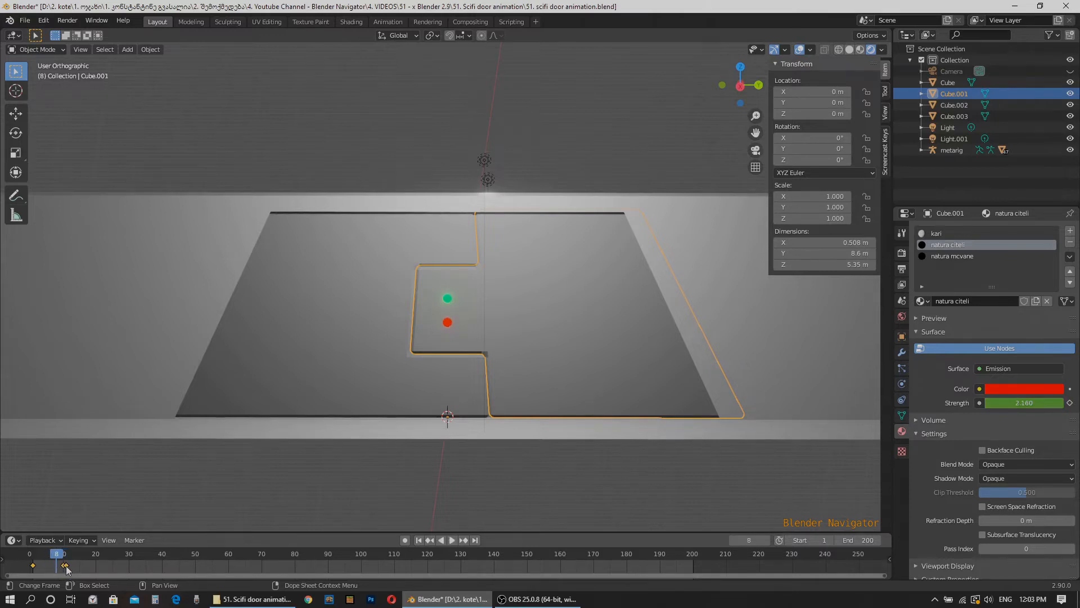
mouse_move(66, 569)
mouse_down()
mouse_move(33, 556)
mouse_move(65, 556)
mouse_move(31, 554)
mouse_move(64, 556)
mouse_up()
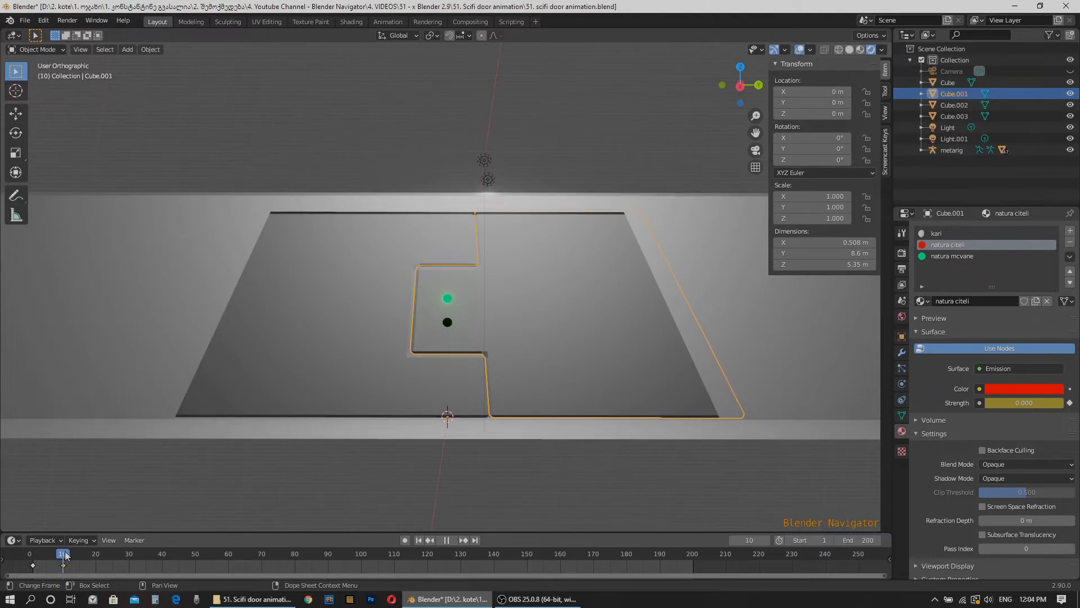
Insert a Location, Rotation & Scale keyframe for the selected door panel at frame 11.
drag(65, 555, 66, 555)
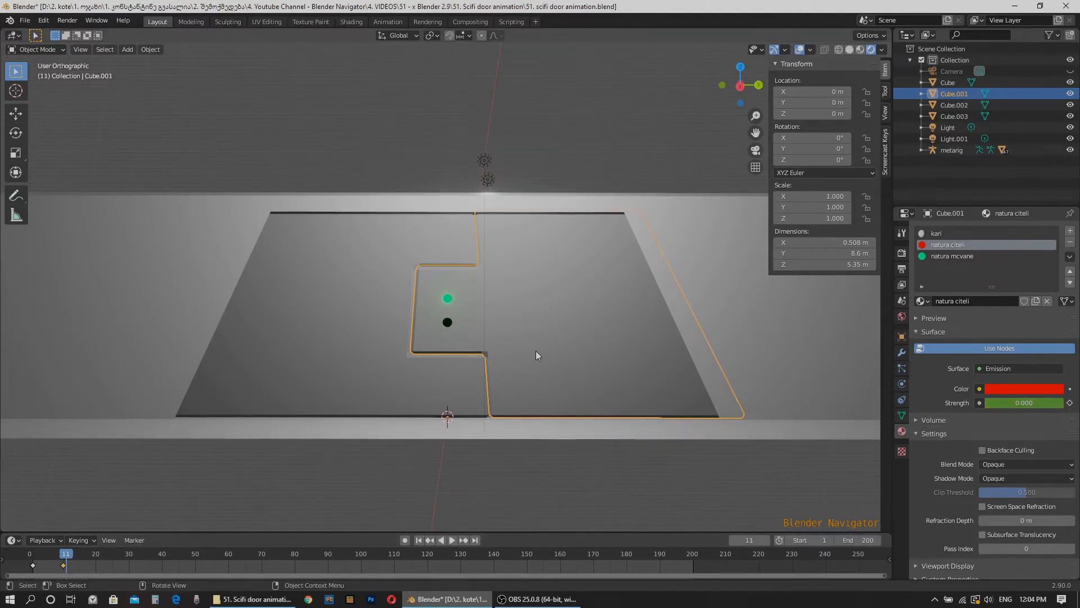
key(i)
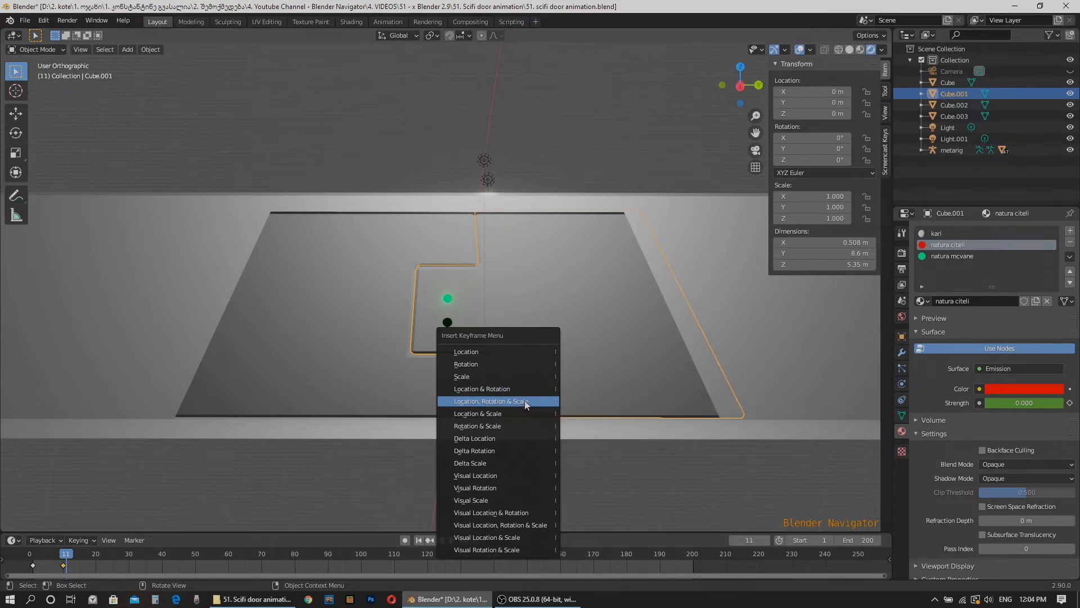
click(526, 401)
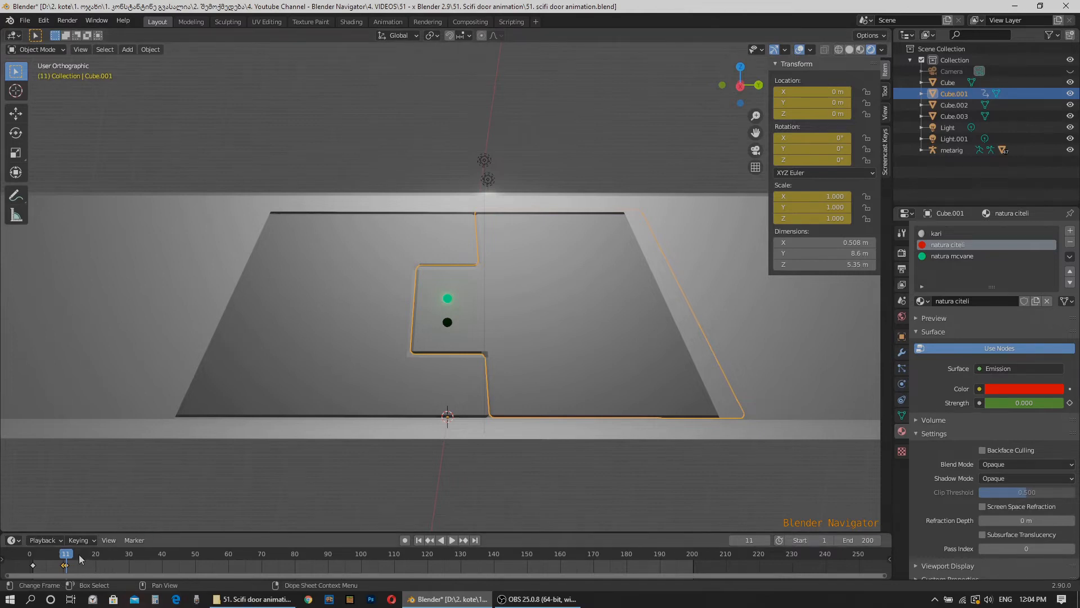
At frame 90, enable auto keying and slide the door panel open to a Y location of 4.89 m.
key(space)
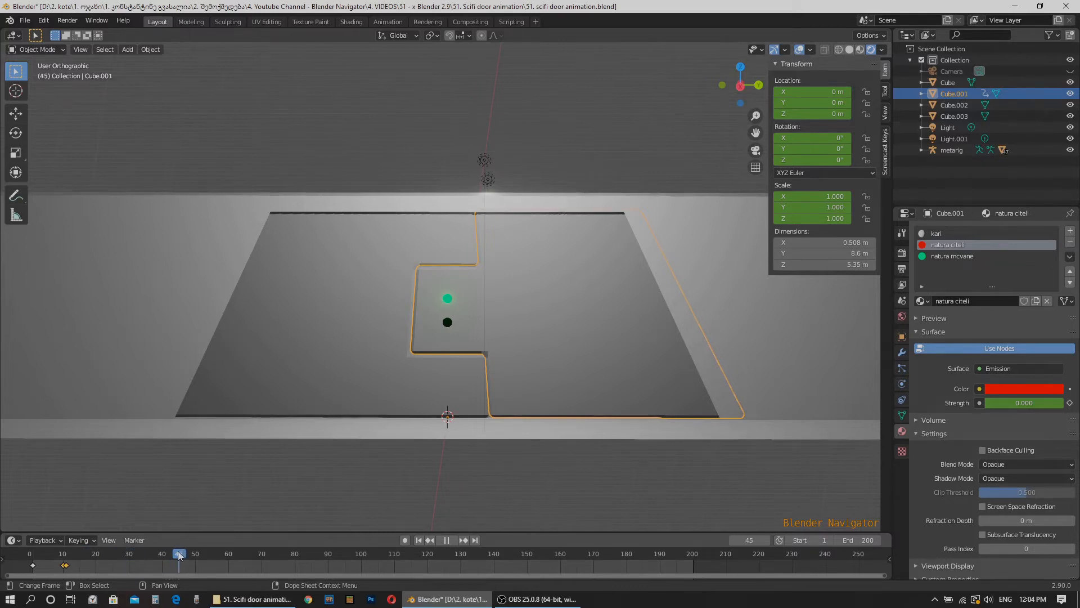
drag(179, 556, 330, 553)
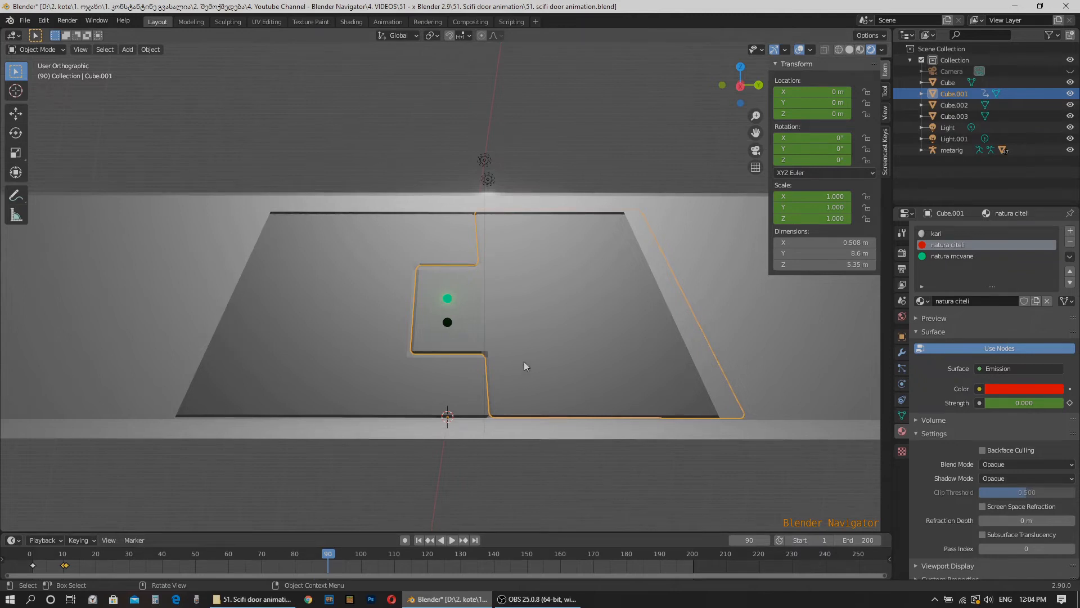
click(405, 539)
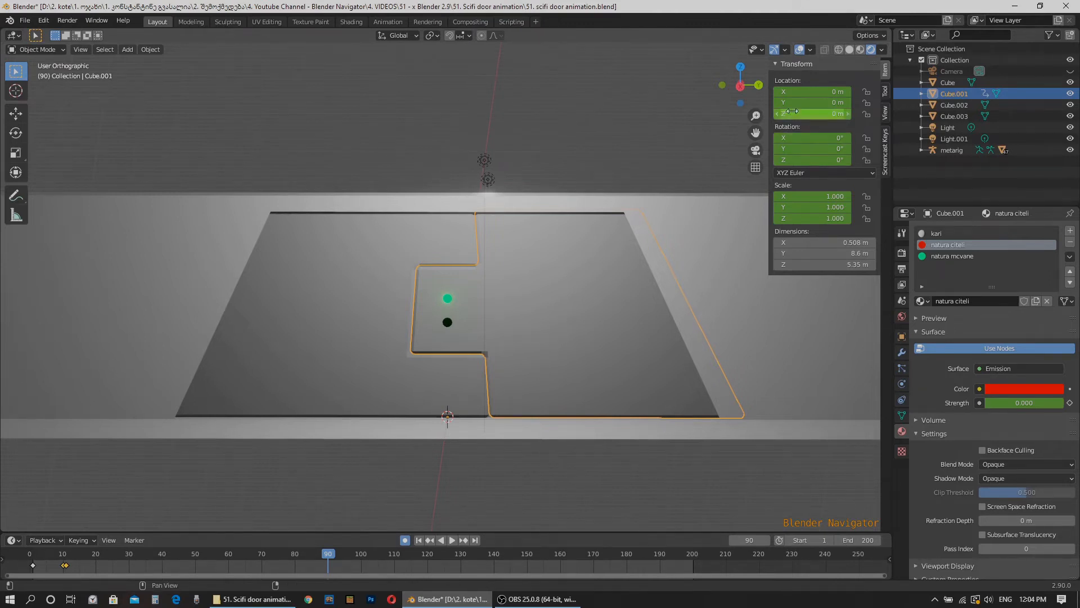
drag(797, 105, 1025, 106)
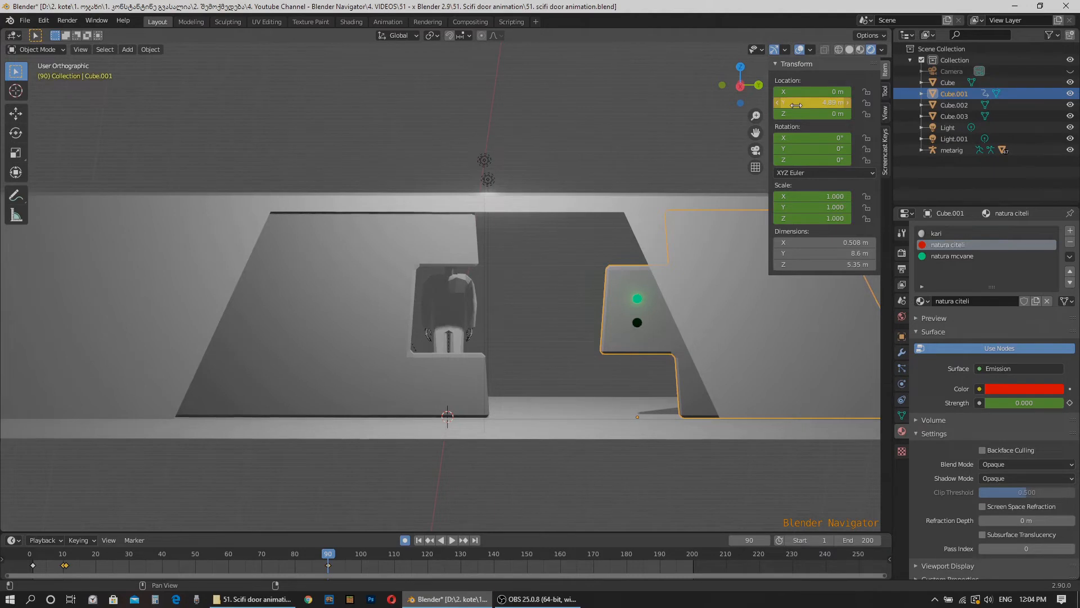
key(i)
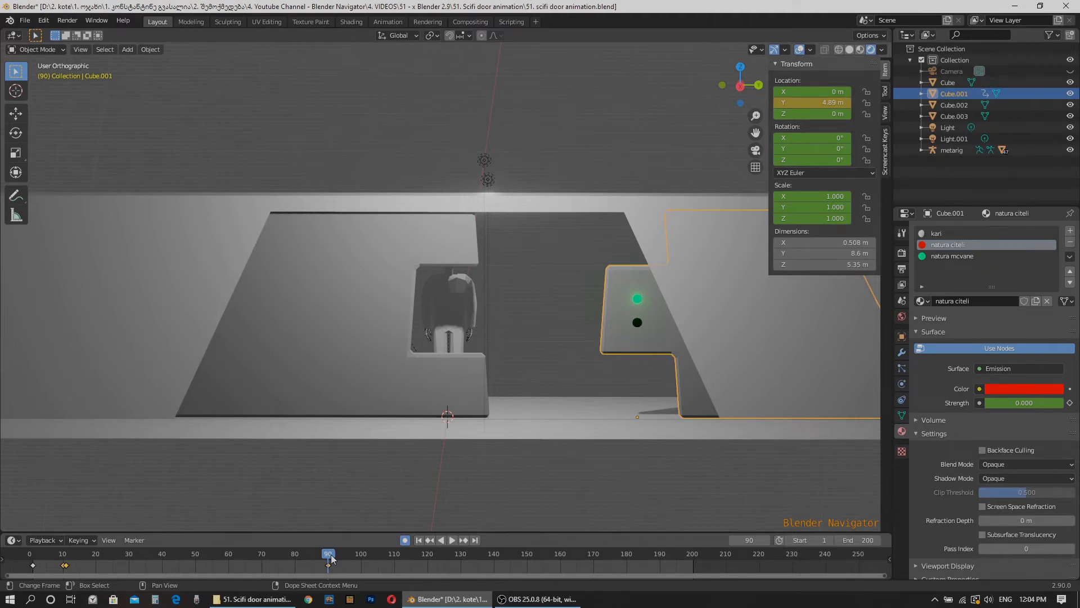
At frame 180, set the door panel's Y location to 0 m to keyframe it closed.
key(space)
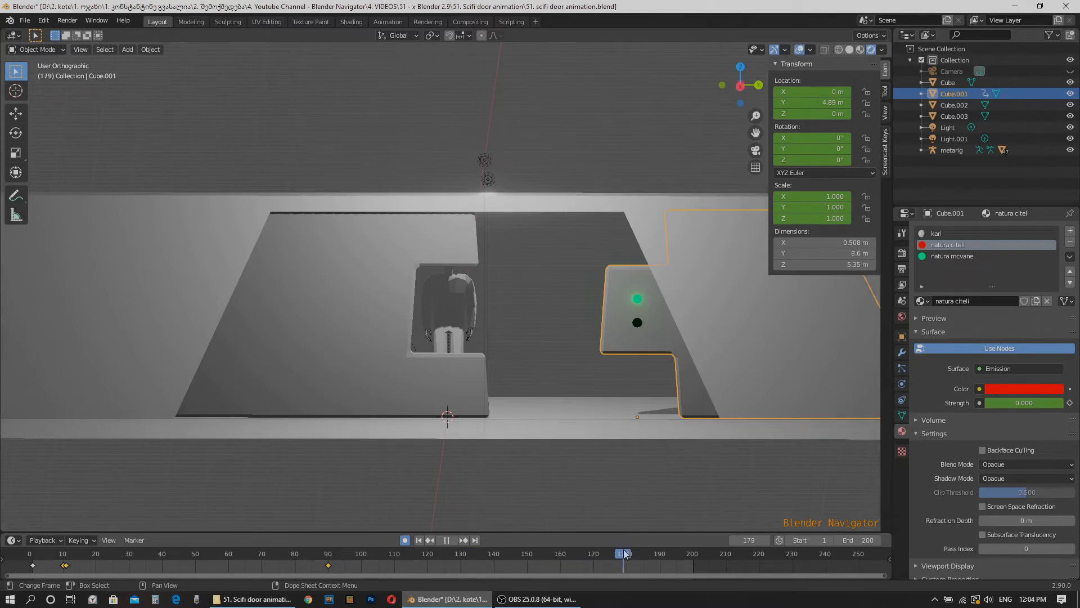
drag(651, 553, 629, 550)
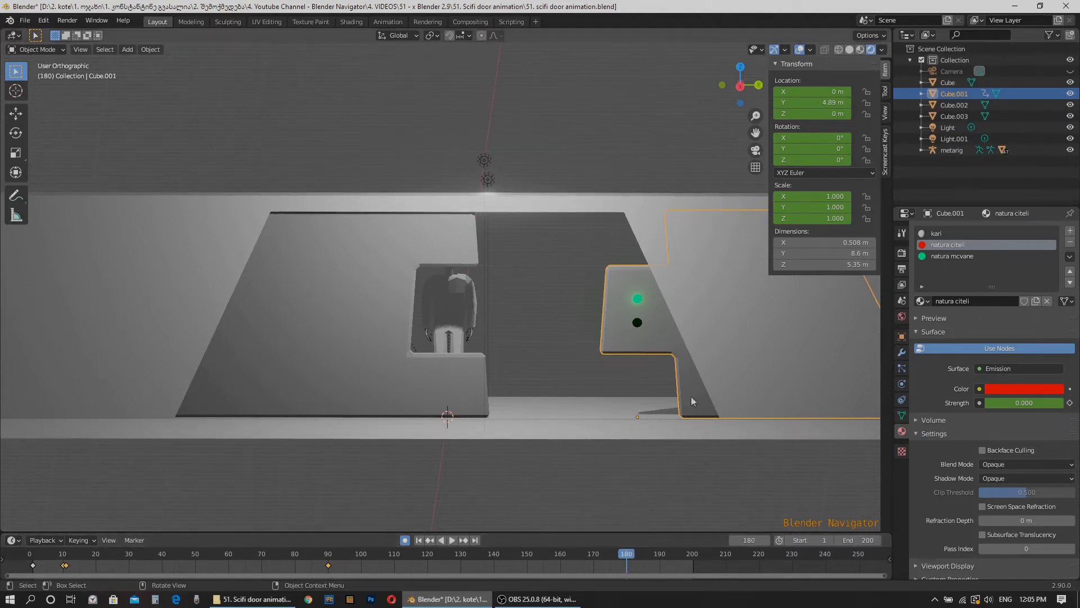
double_click(830, 101)
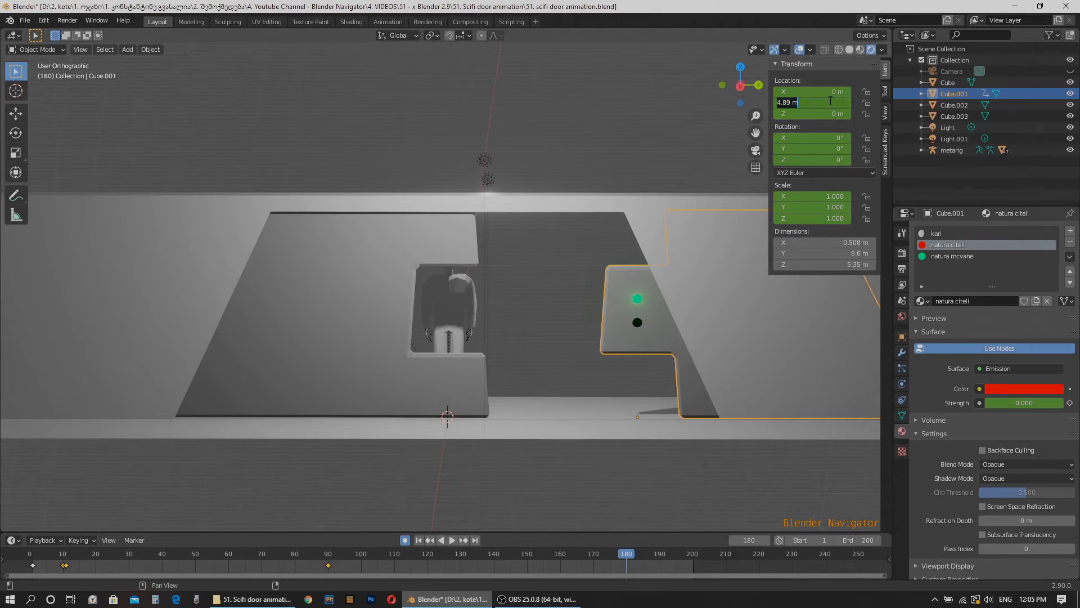
key(Return)
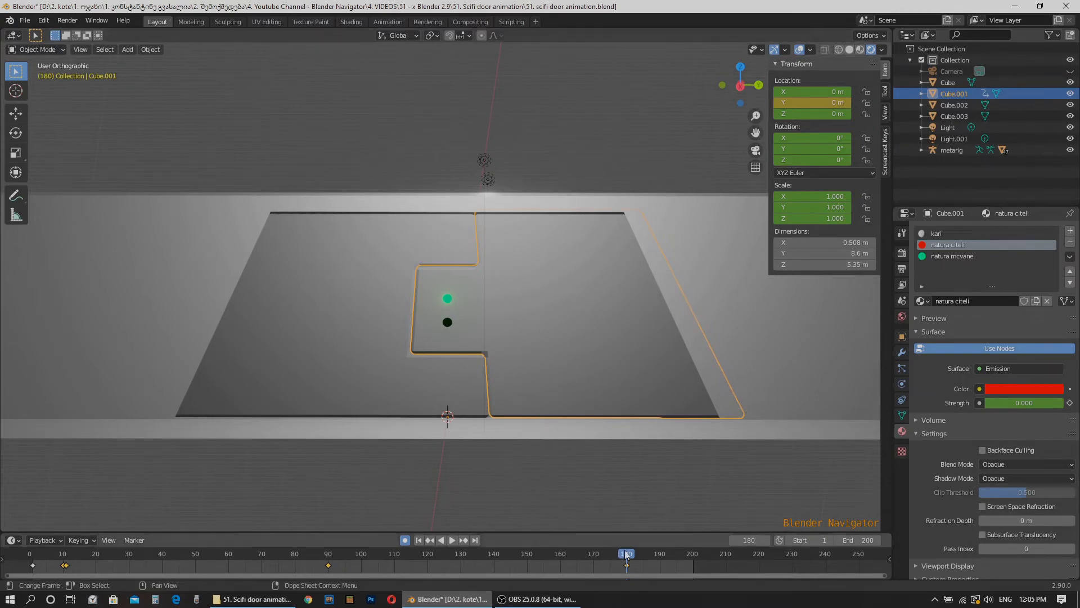
Insert a Location, Rotation & Scale keyframe for the other door panel, Cube, at frame 11.
key(space)
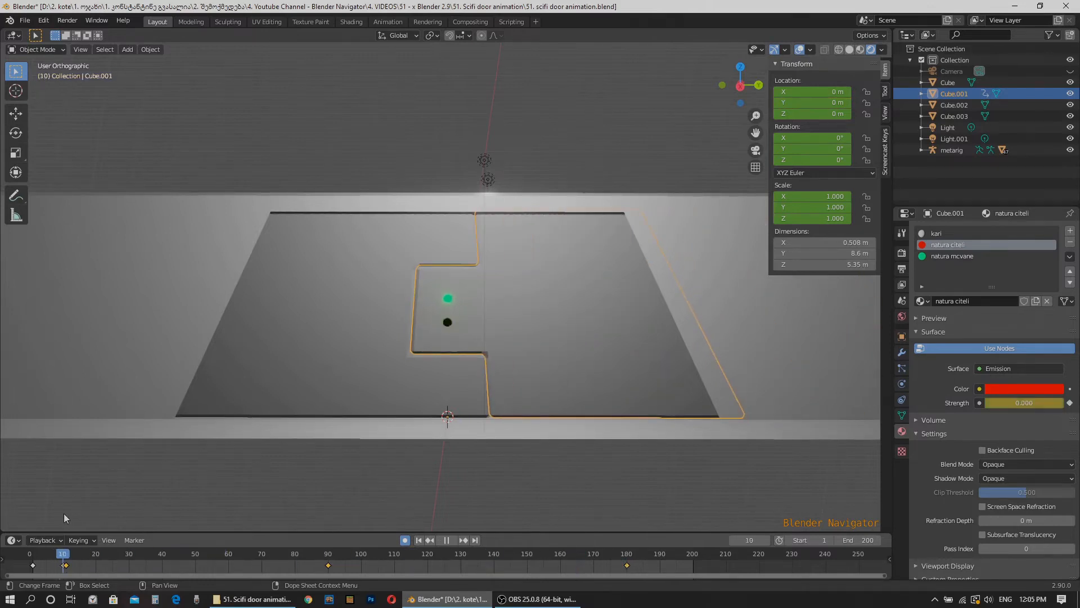
key(space)
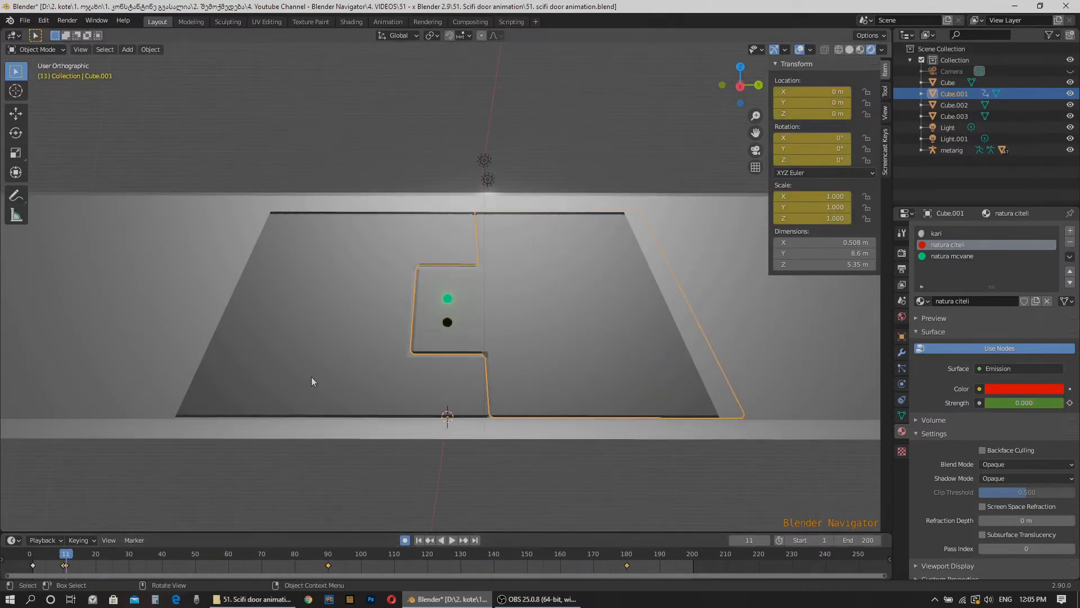
click(312, 377)
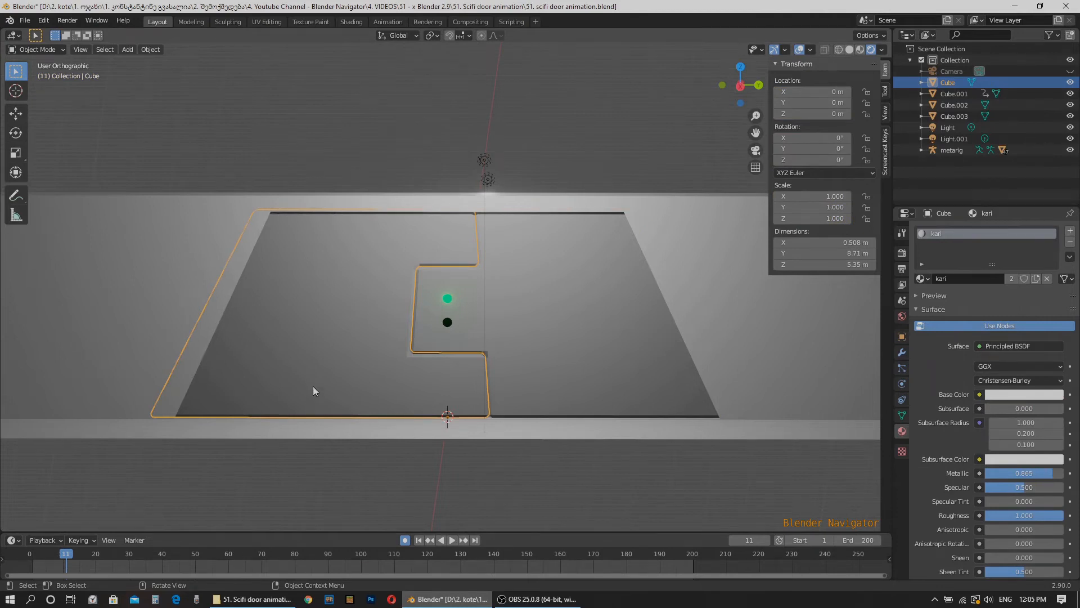
key(i)
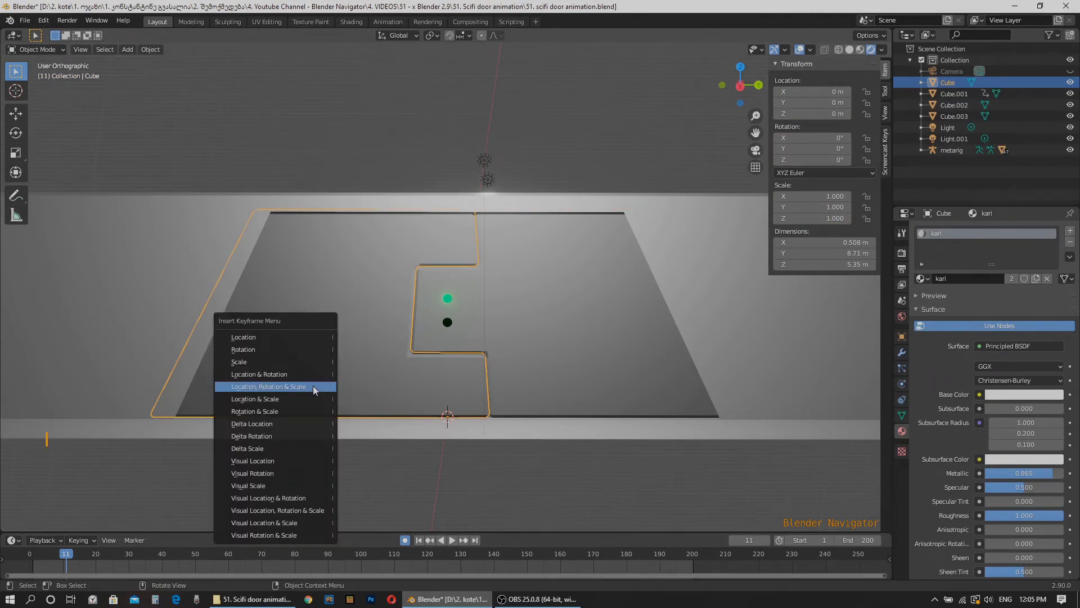
click(313, 386)
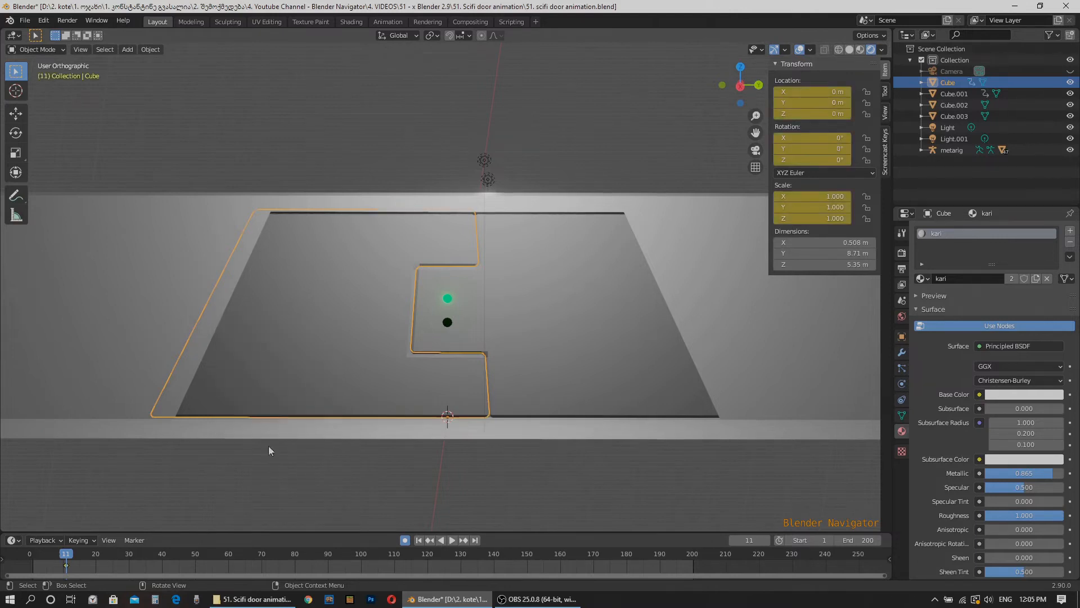
At frame 90, slide the Cube door panel open to a Y location of -5.56 m and keyframe it.
click(573, 355)
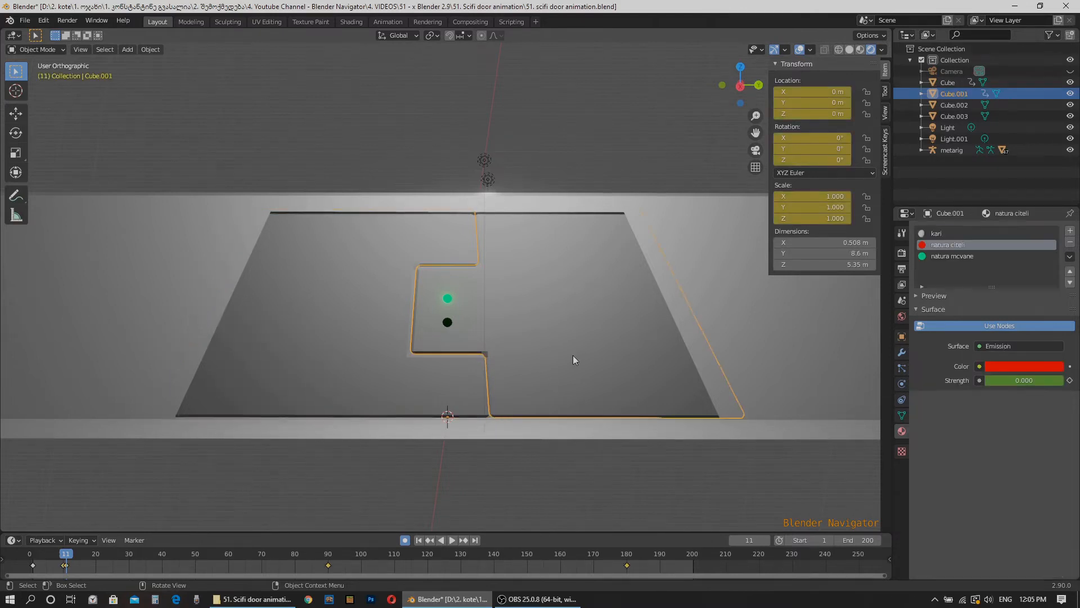
click(407, 401)
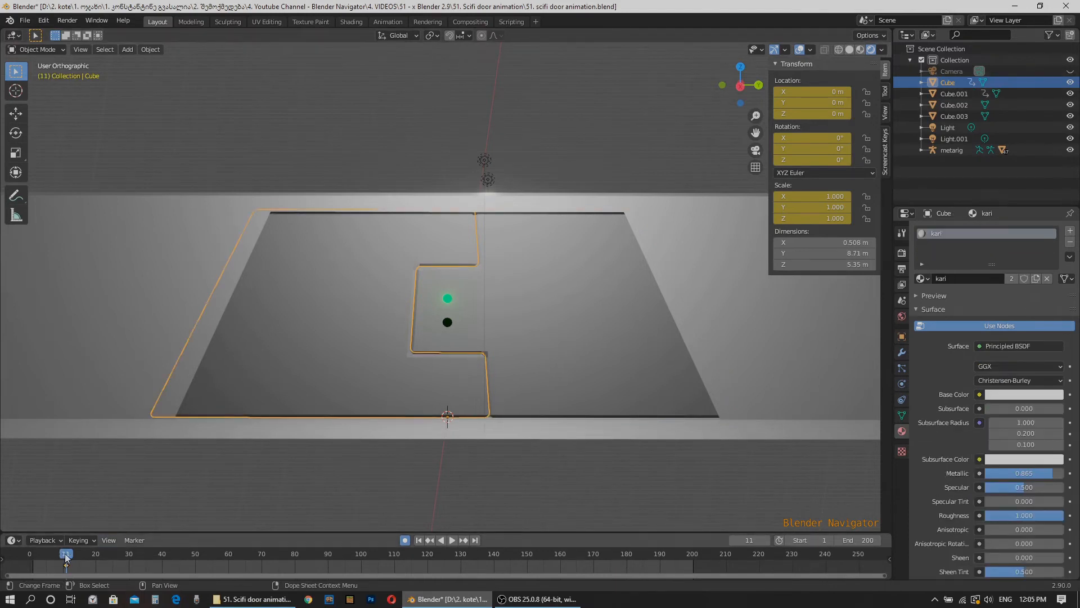
key(space)
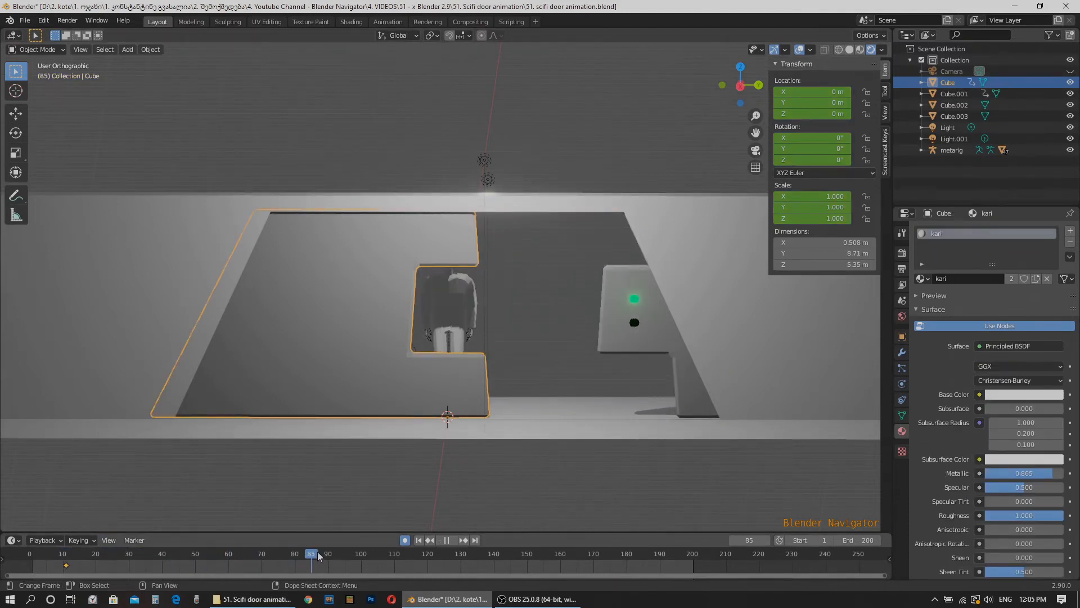
drag(329, 556, 329, 555)
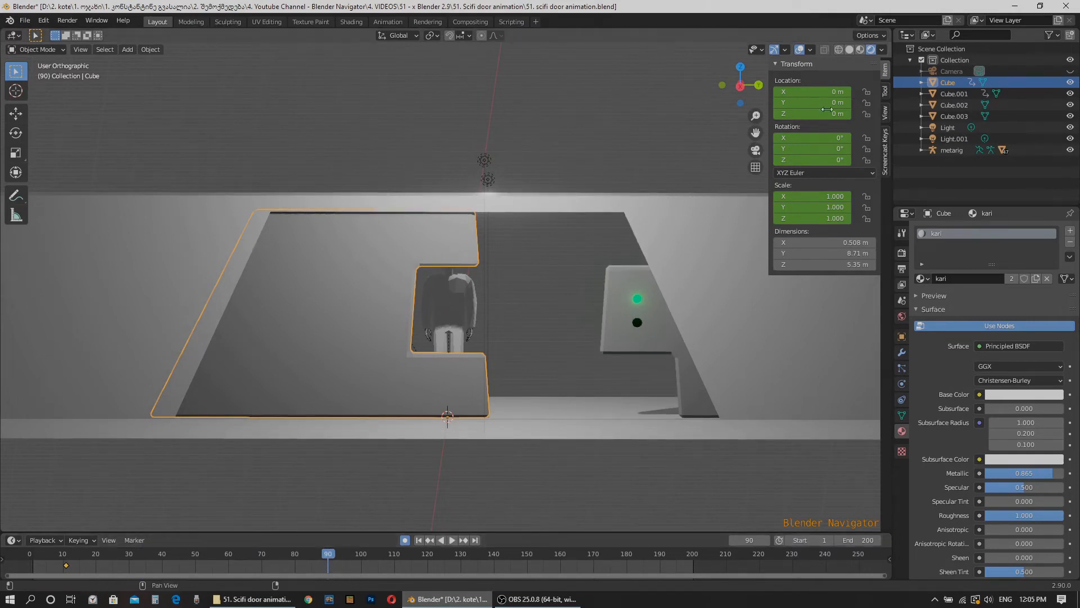
drag(813, 103, 709, 102)
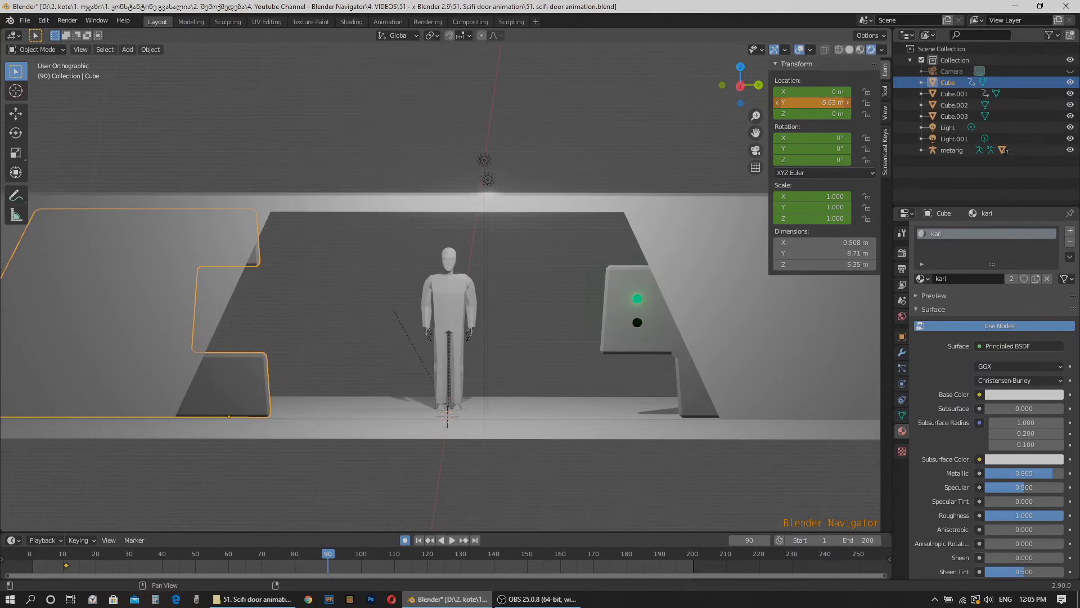
drag(709, 103, 710, 103)
key(i)
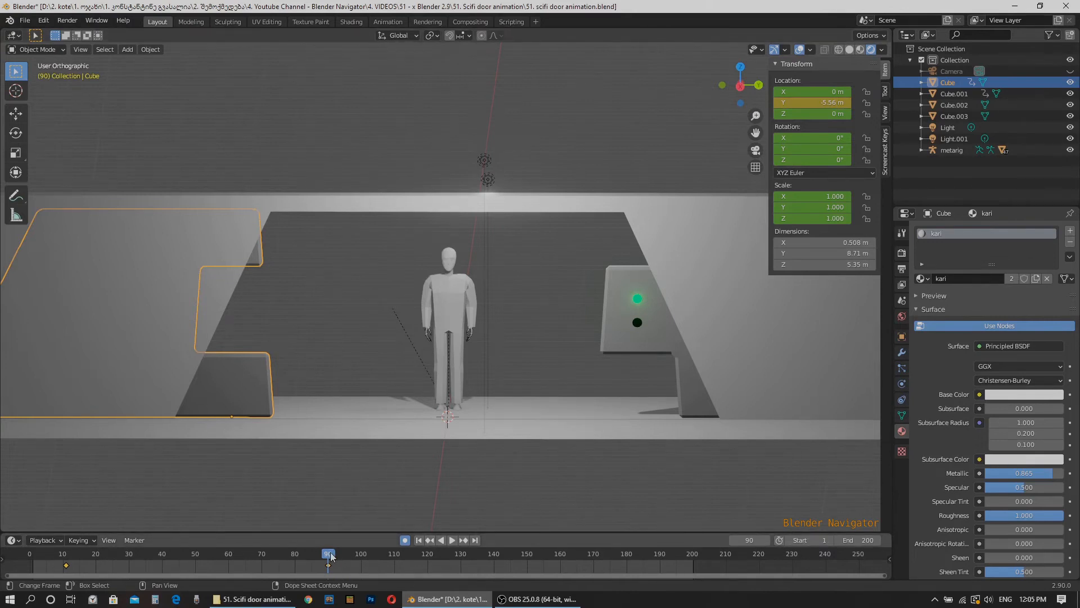
At frame 177, set the Cube door panel's Y location to 0 m to keyframe it closed.
click(656, 336)
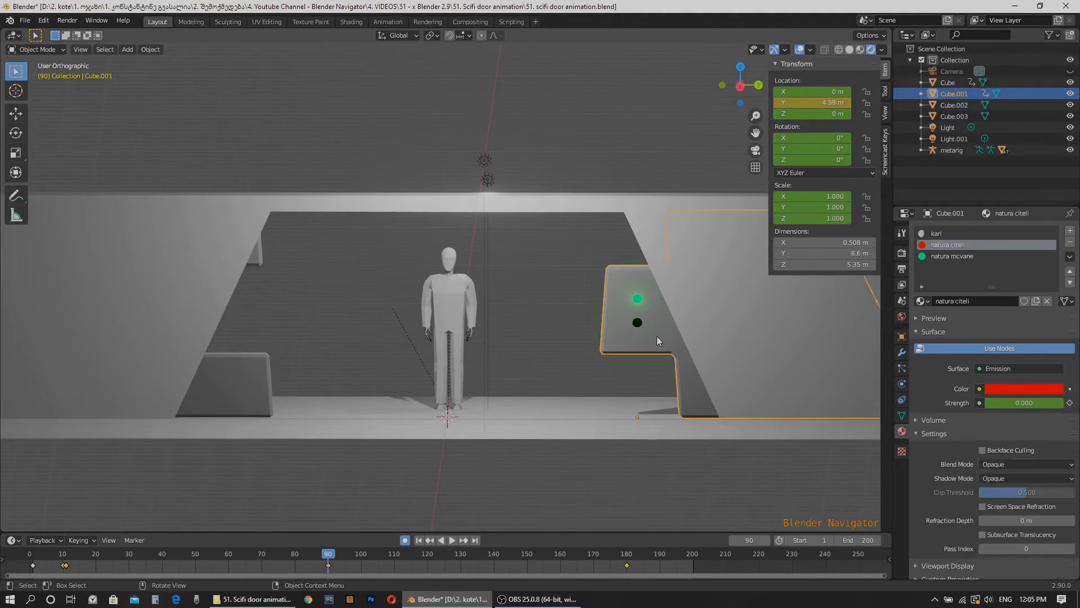
click(258, 406)
key(space)
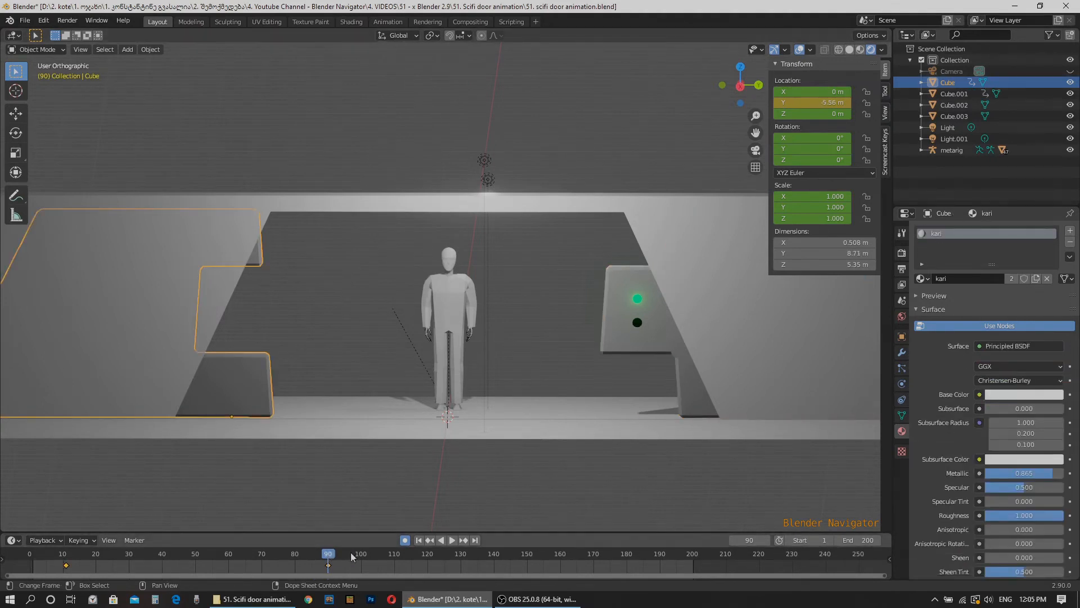
drag(584, 552, 617, 552)
key(space)
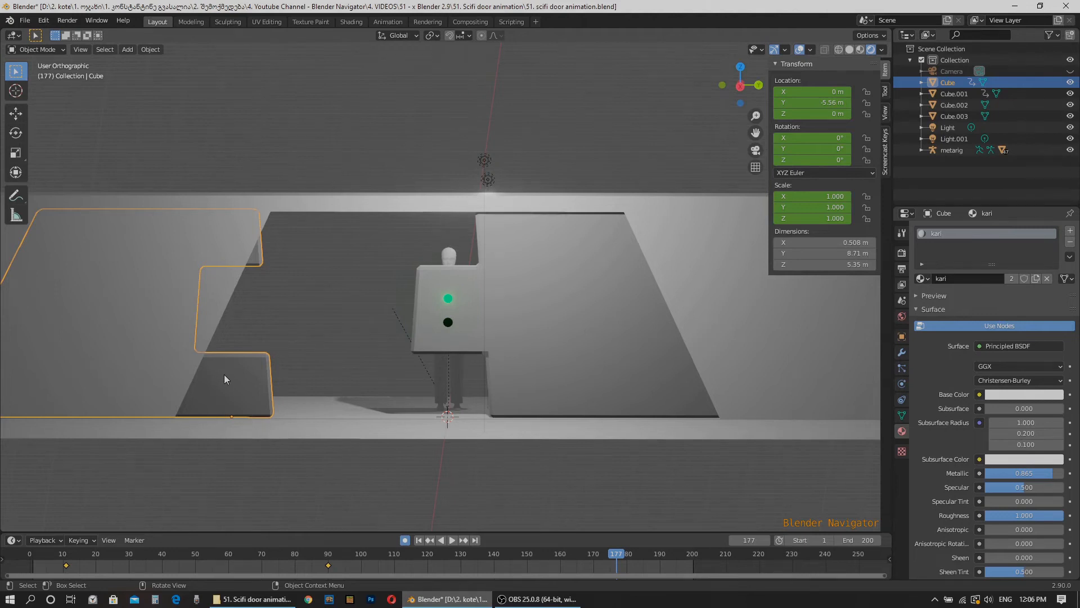
click(822, 101)
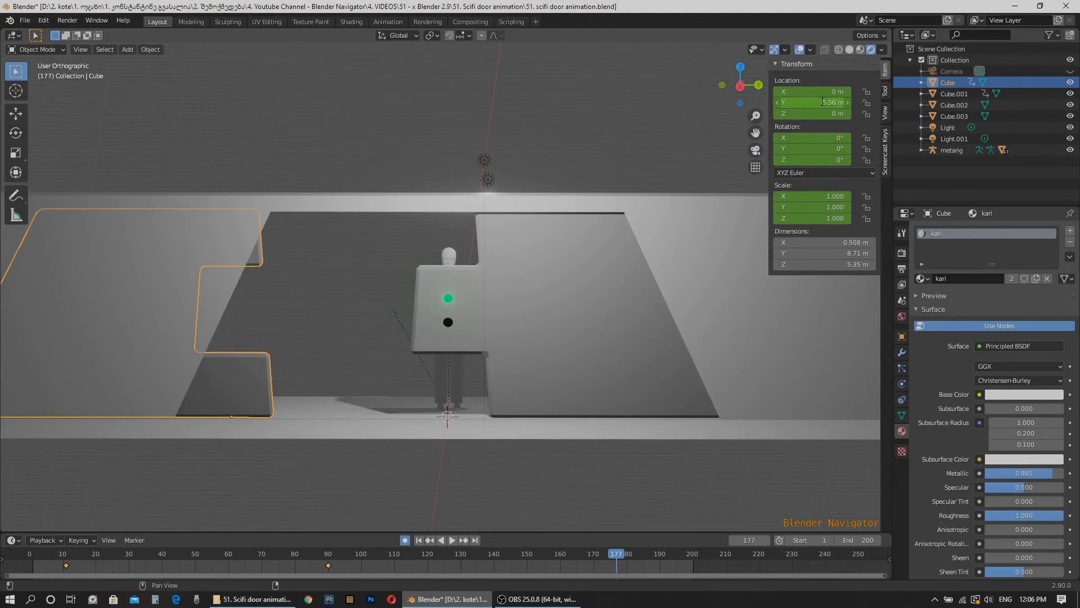
text(0)
key(Return)
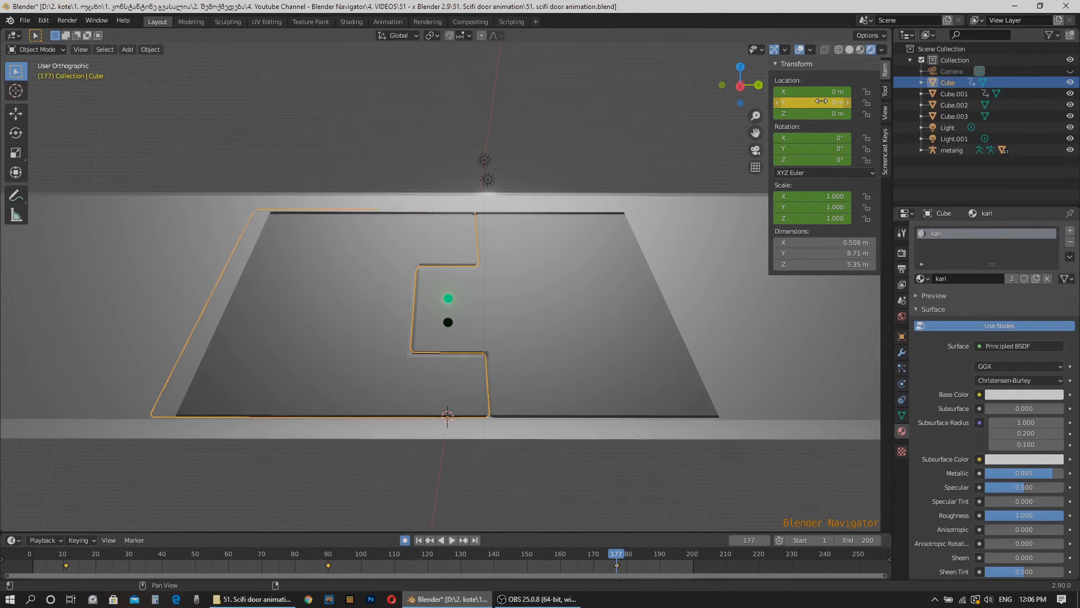
key(i)
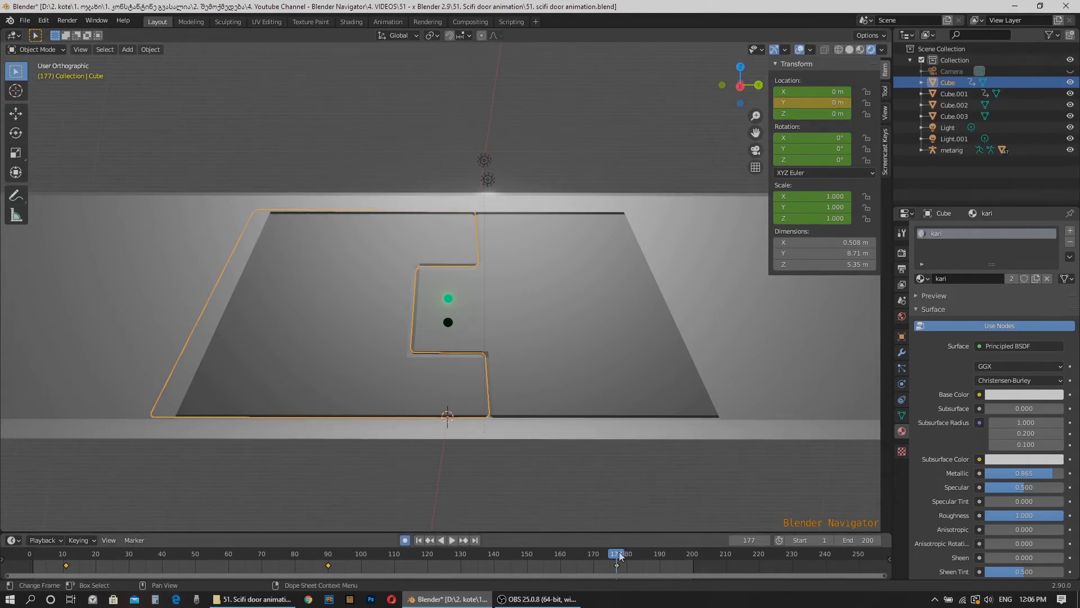
Select the Cube.001 door panel and insert a keyframe on natura citeli's emission strength at frame 180.
drag(619, 557, 626, 557)
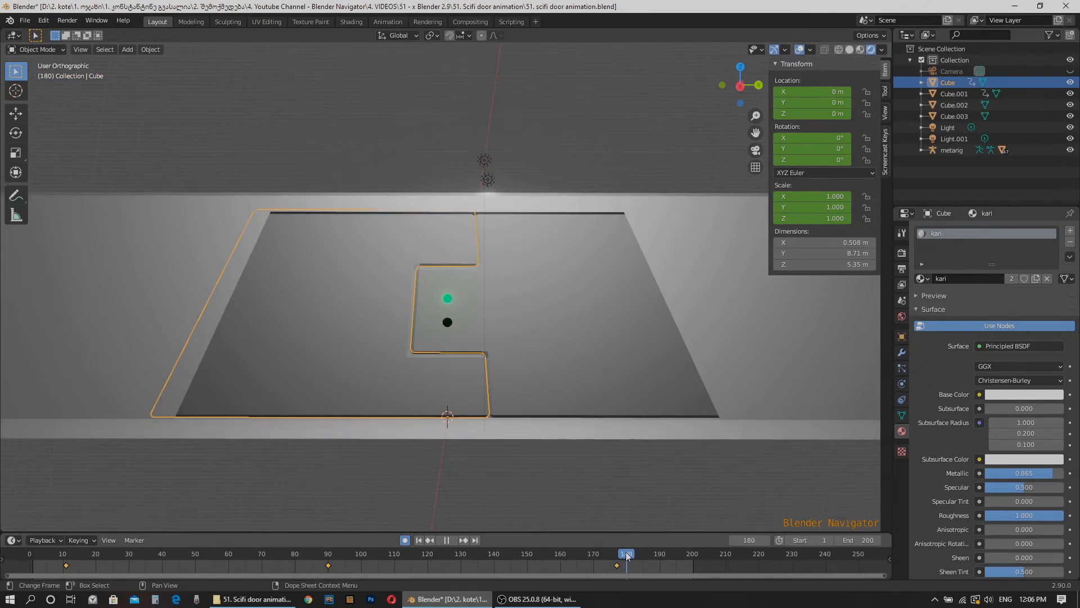
click(555, 332)
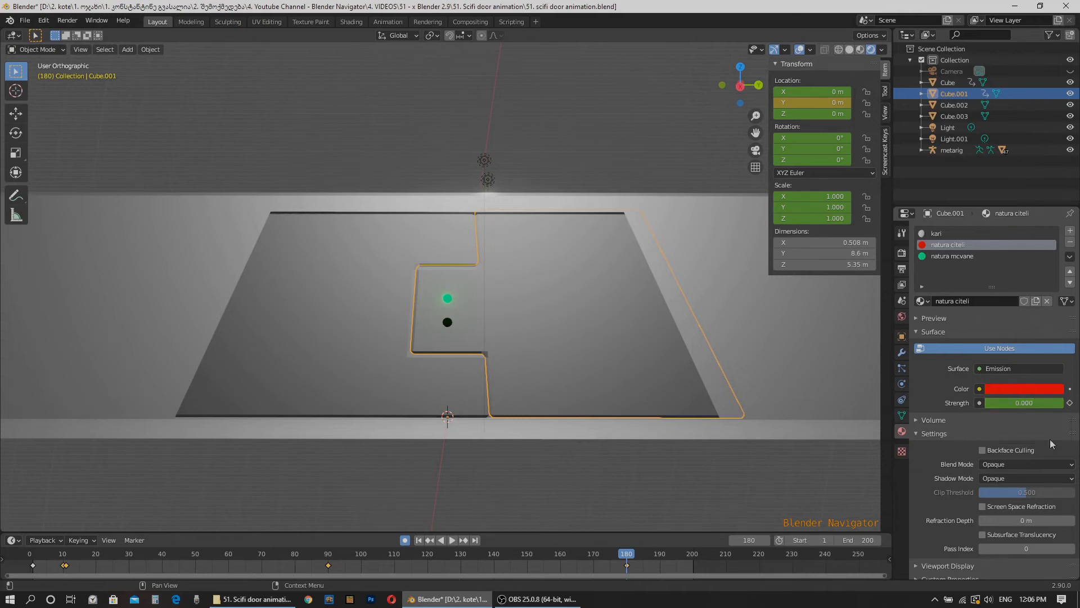
click(1070, 404)
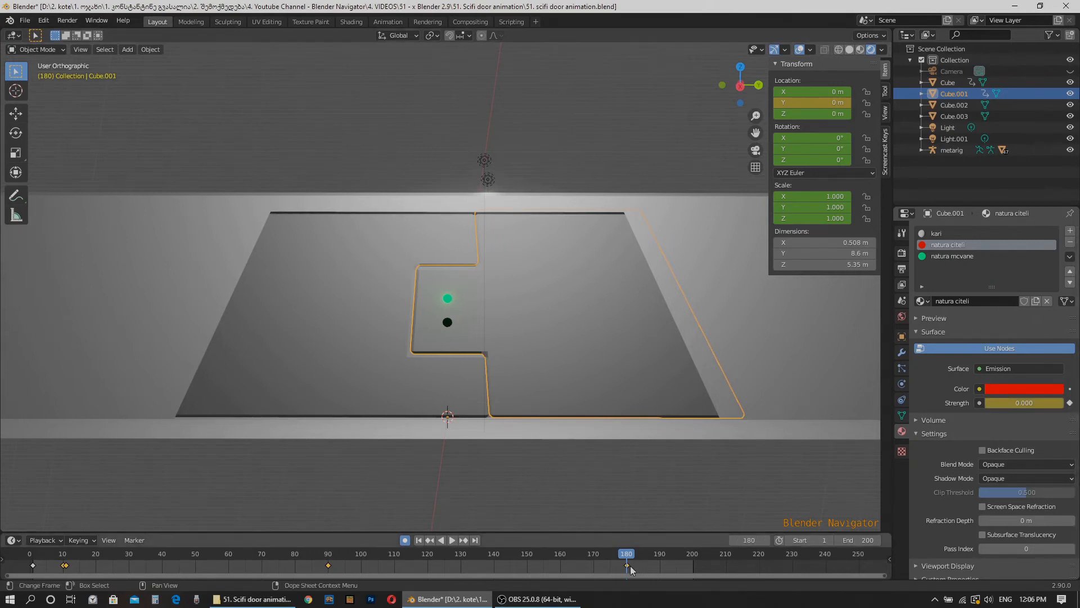
At frame 190, set natura citeli's emission strength to 10 and keyframe it.
drag(630, 557, 661, 557)
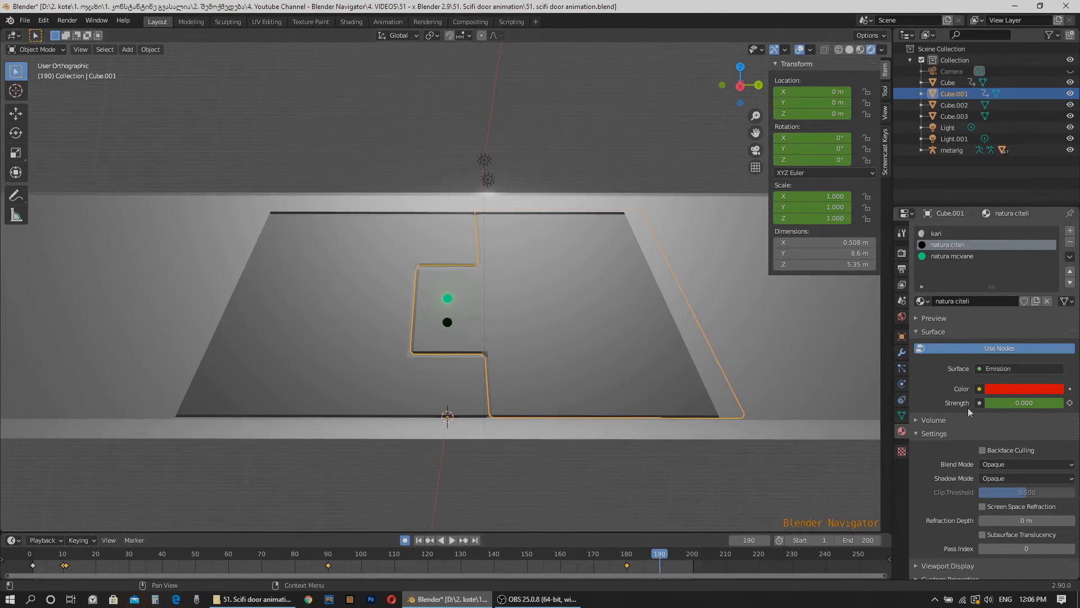
double_click(1015, 403)
text(10)
key(Return)
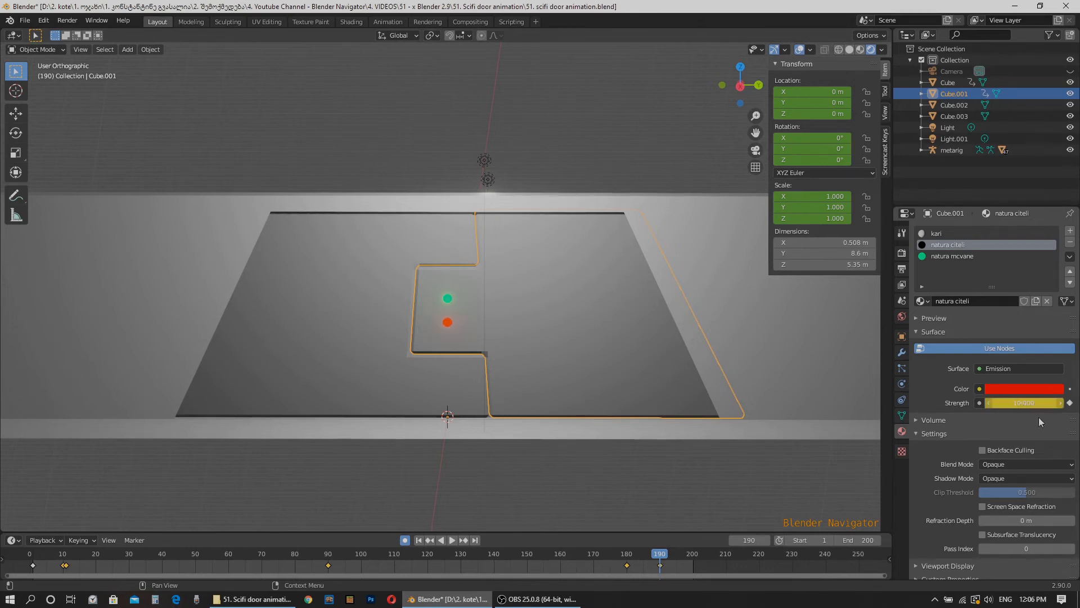
click(1070, 402)
click(1070, 403)
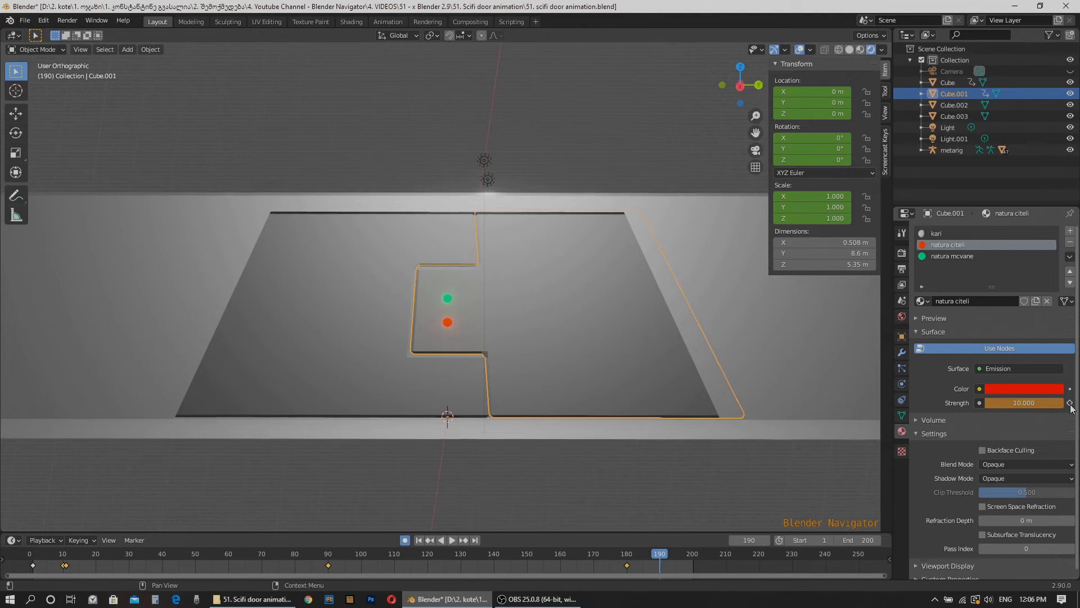
click(1070, 403)
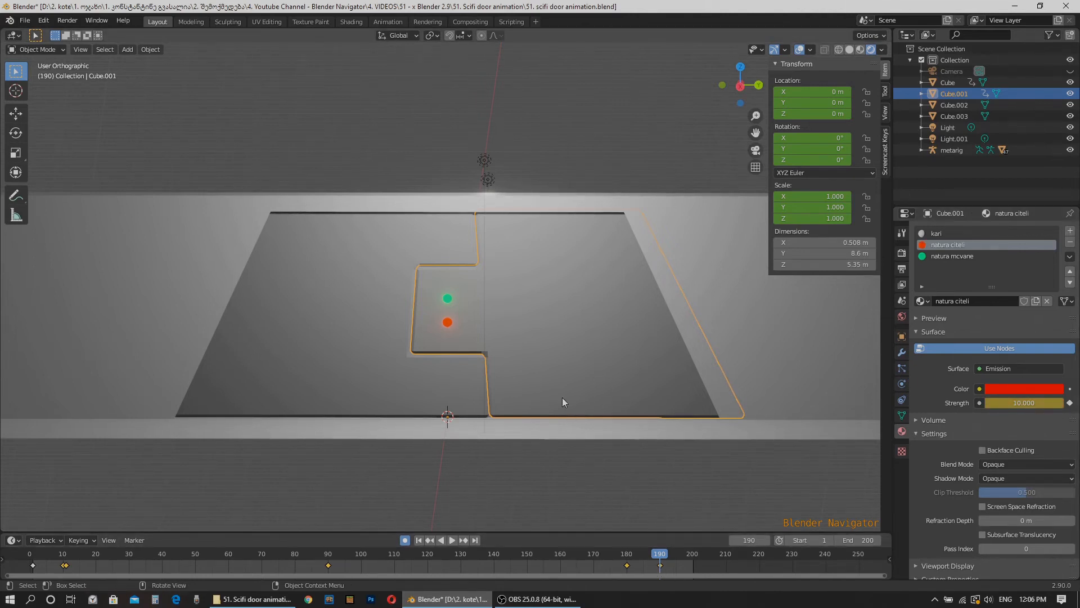
Insert a keyframe on the natura mcvane material's emission strength at frame 180.
click(950, 257)
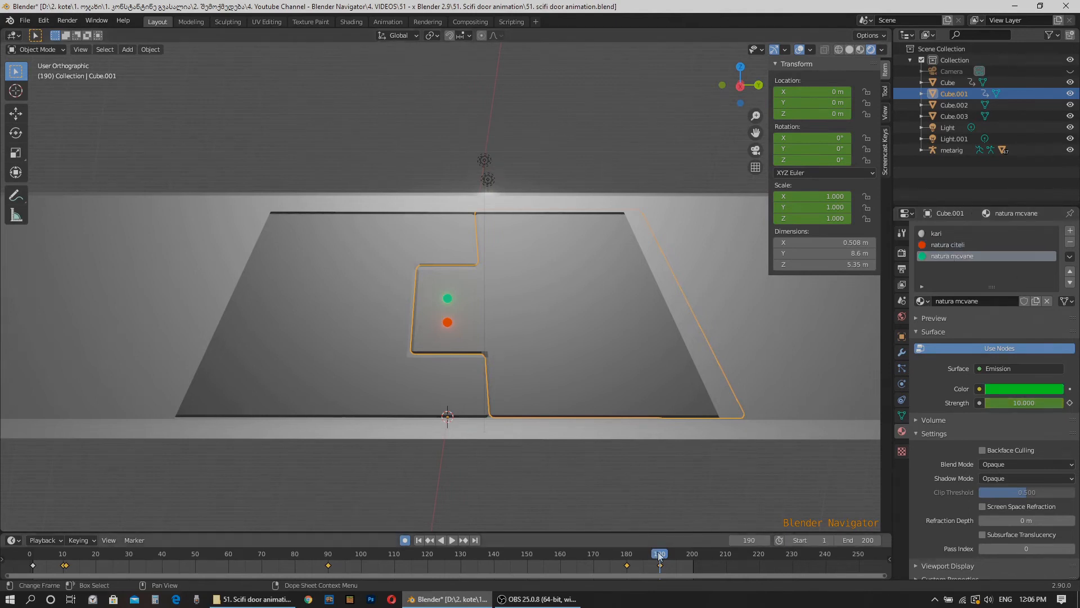
drag(656, 555, 628, 556)
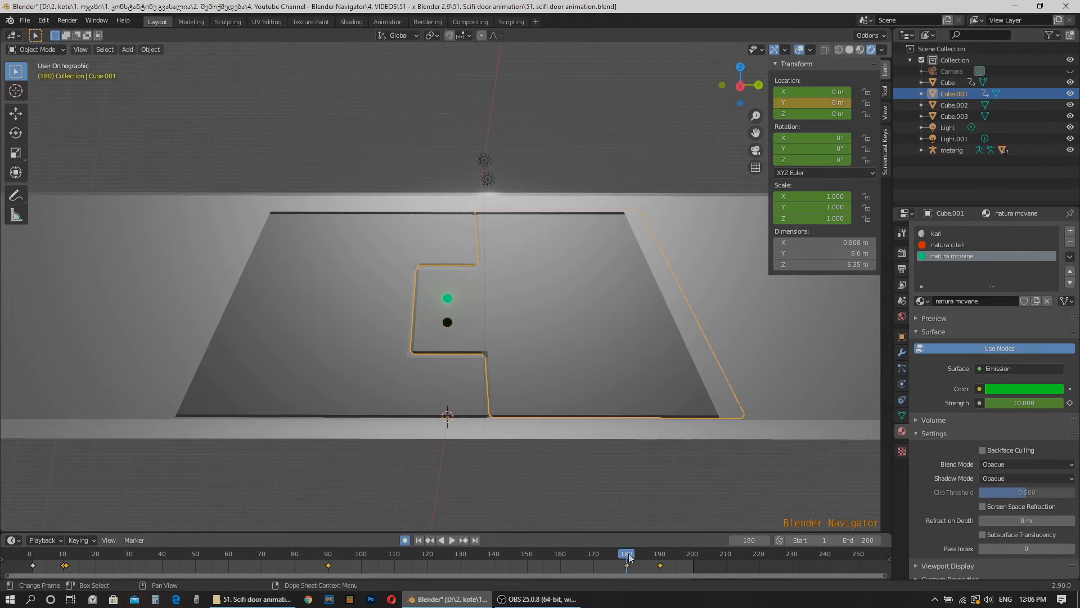
click(1070, 403)
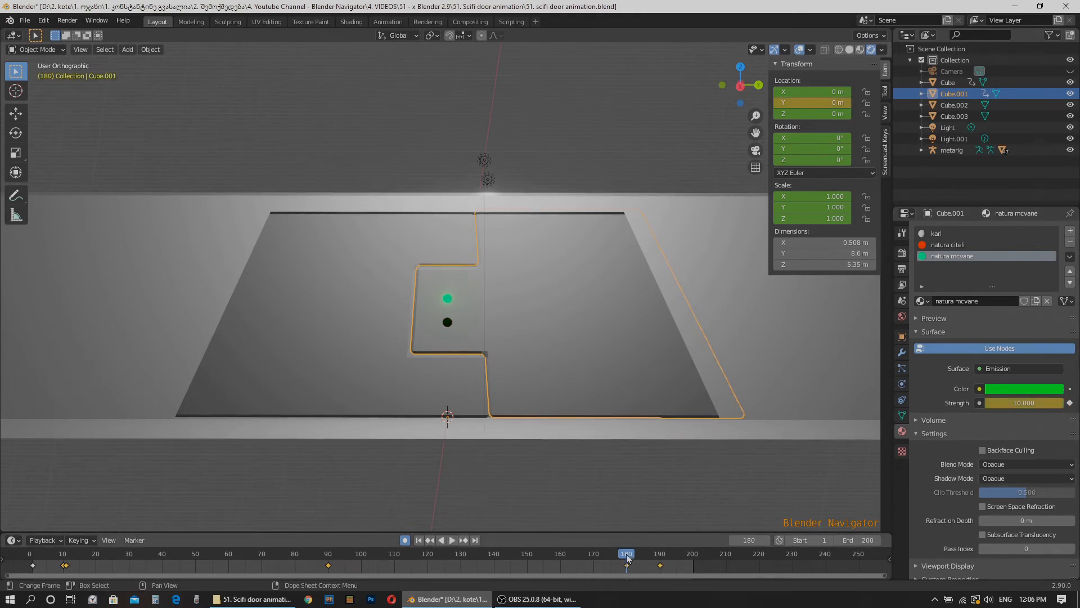
At frame 190, set natura mcvane's emission strength to 0 to keyframe the green light off.
drag(628, 557, 661, 557)
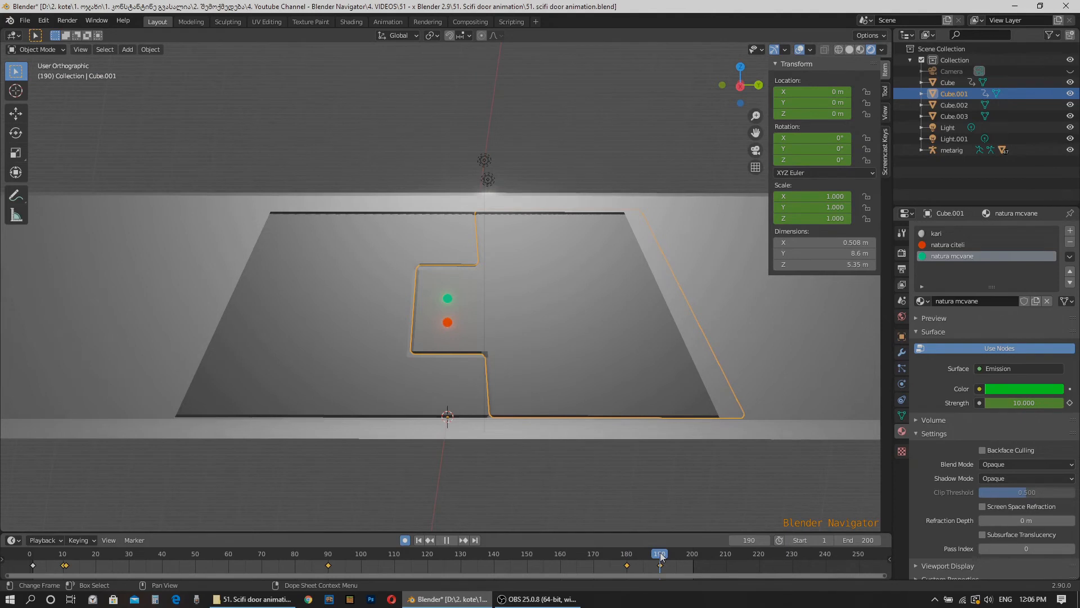
click(1023, 403)
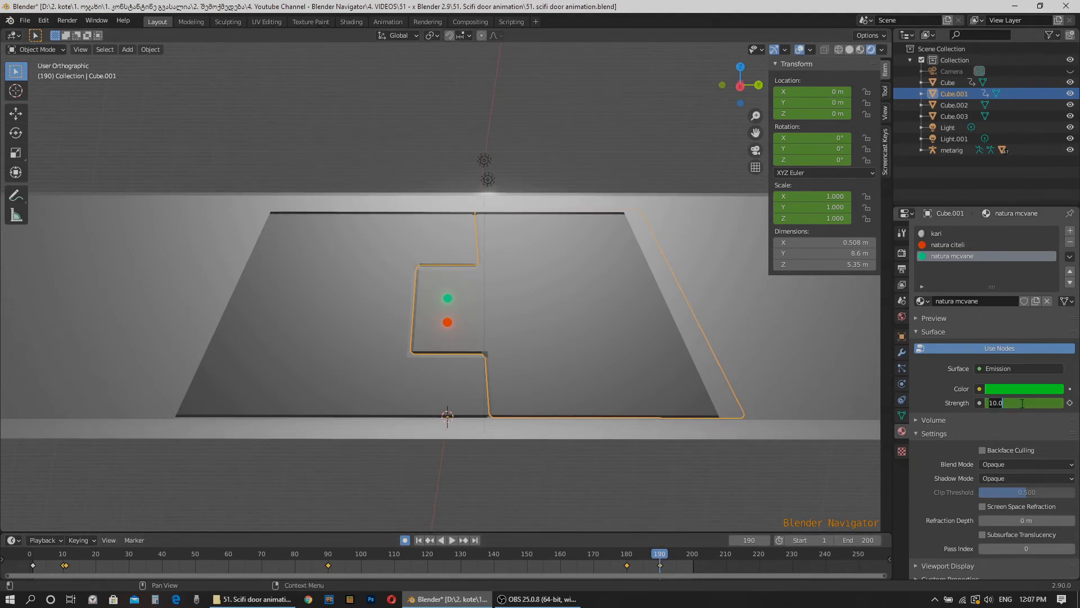
text(0)
key(Return)
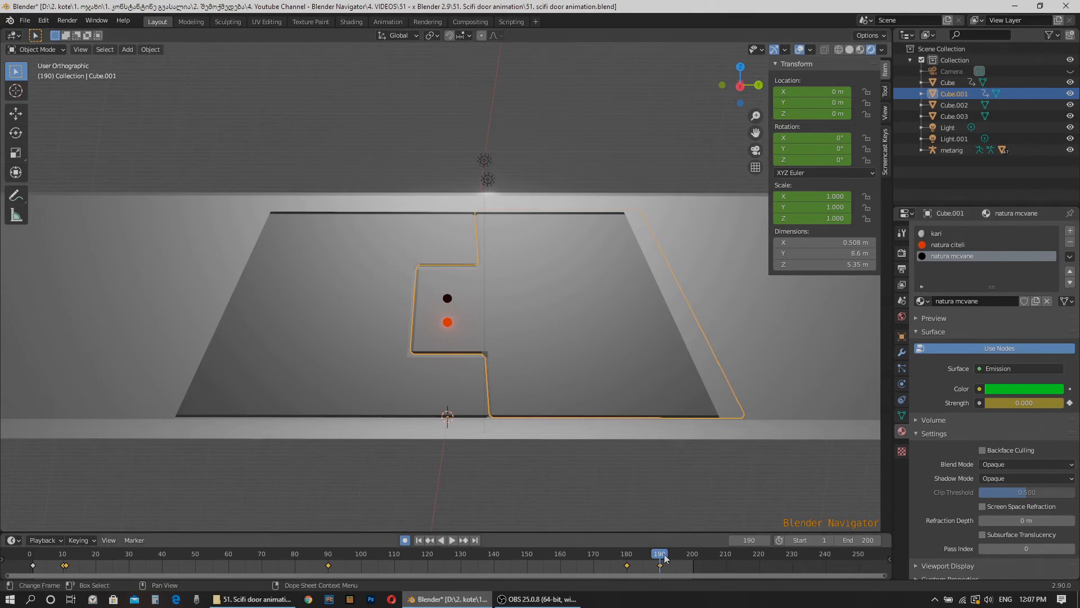
Scrub back to the start, play the door animation to review it, and return to frame 1.
drag(663, 557, 195, 529)
drag(130, 523, 22, 513)
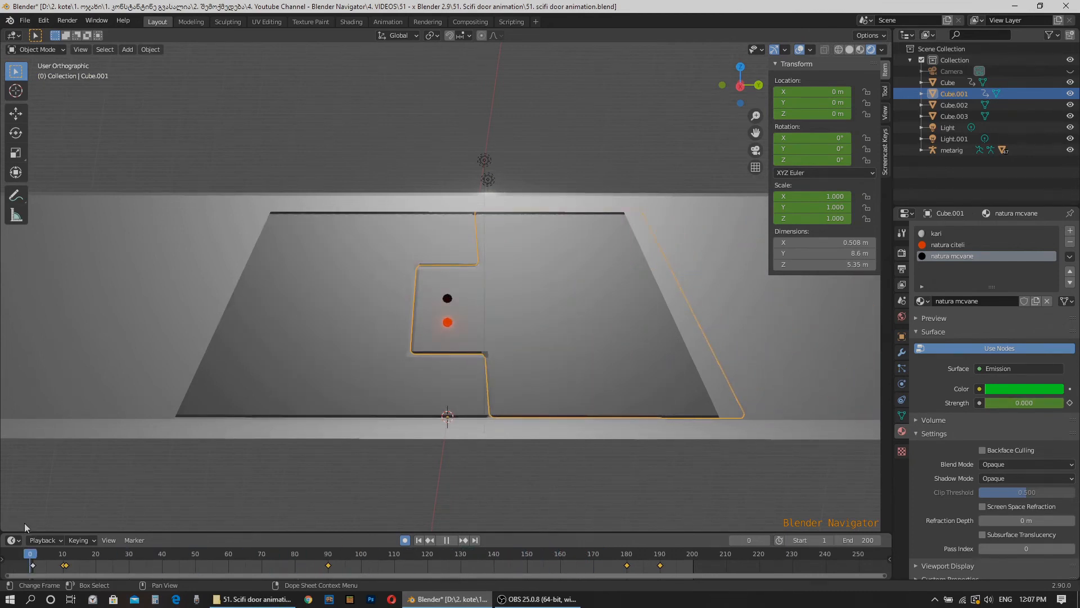
drag(29, 528, 29, 528)
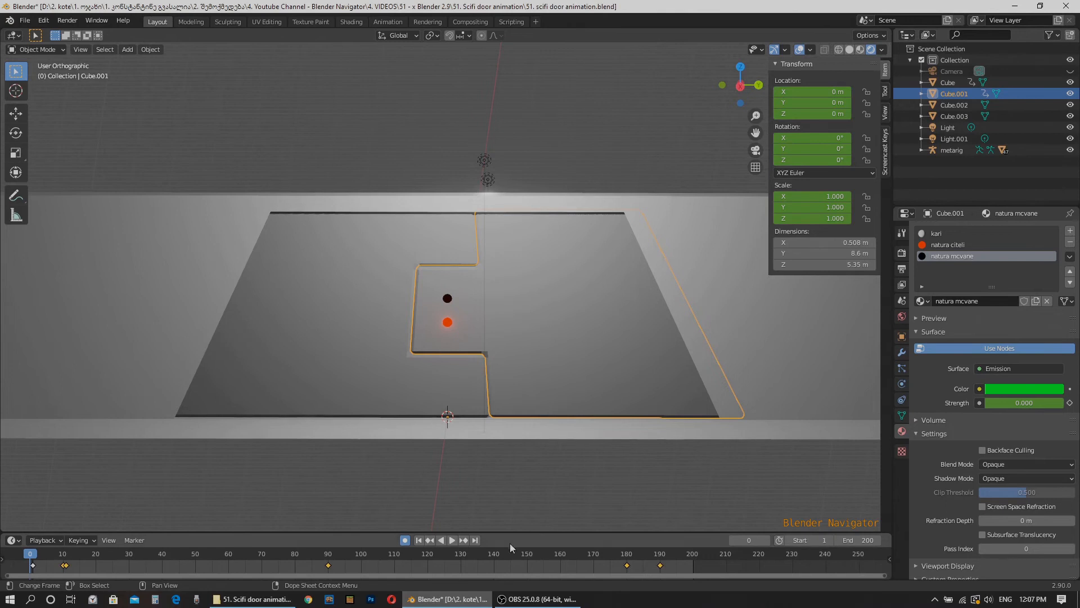
click(452, 540)
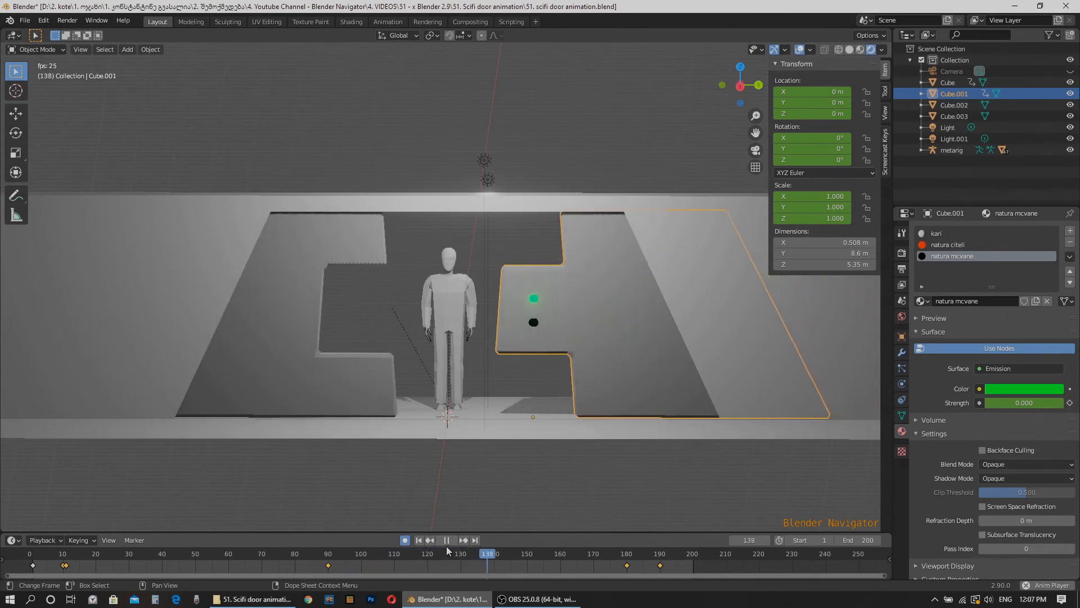
click(447, 540)
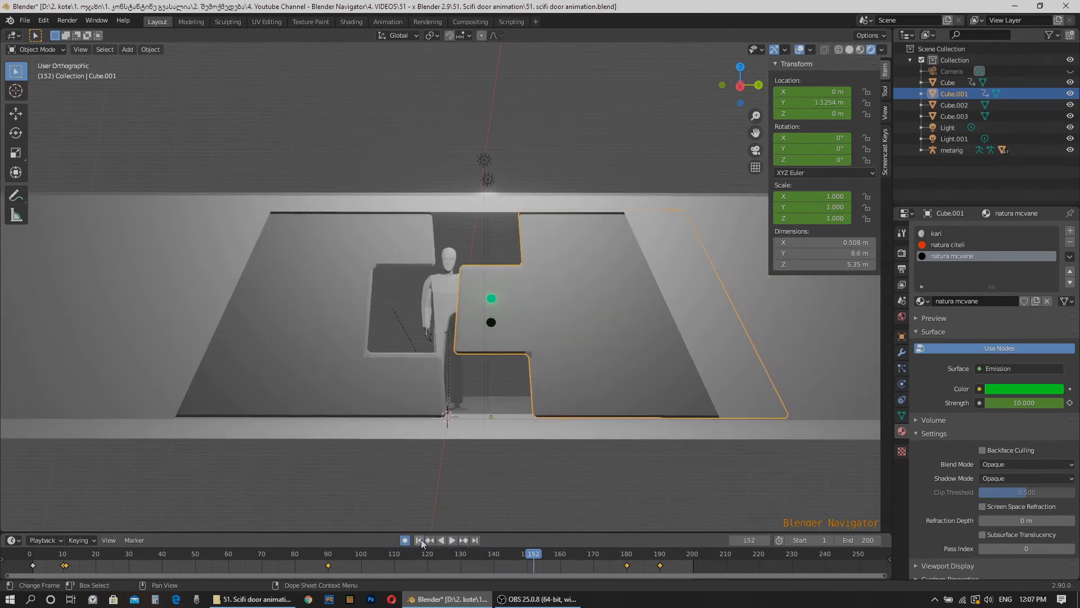
click(421, 539)
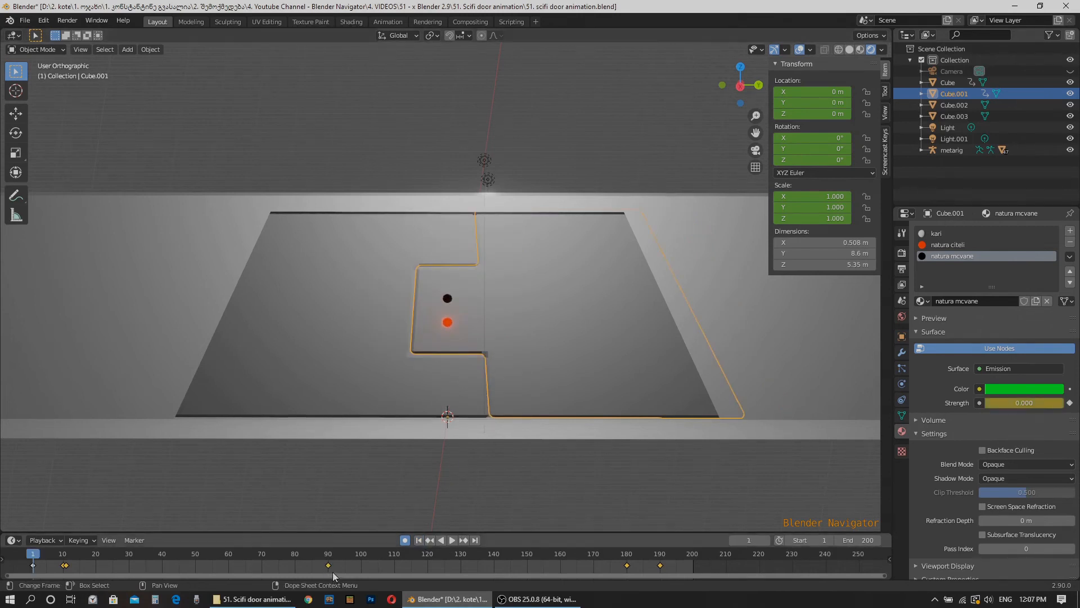
Duplicate the Cube.001 door panel's keyframe at frame 90 and place the copy at frame 100.
drag(337, 571, 319, 568)
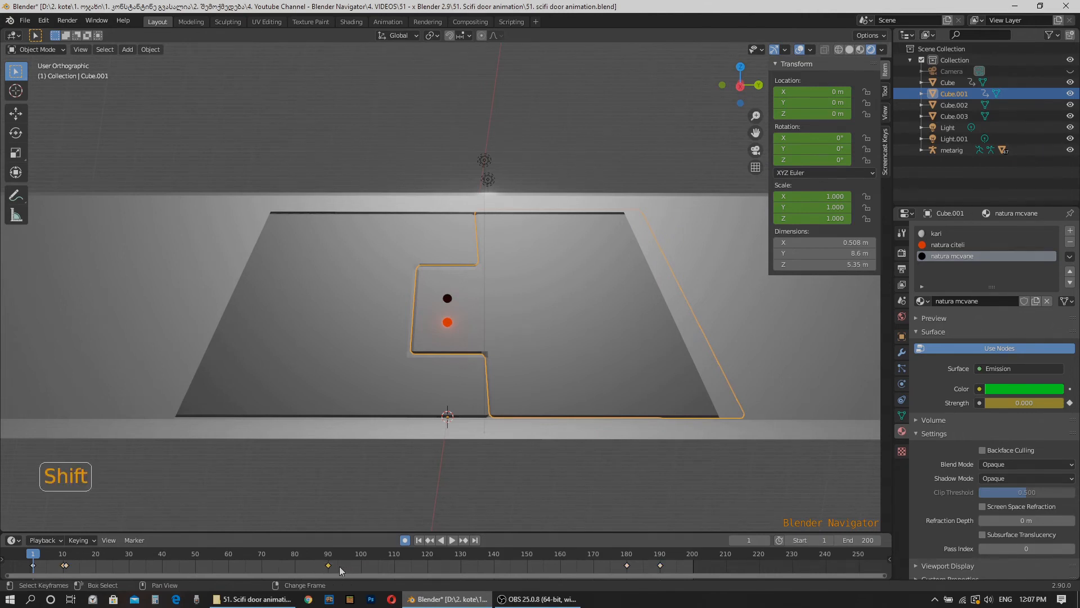
key(shift+d)
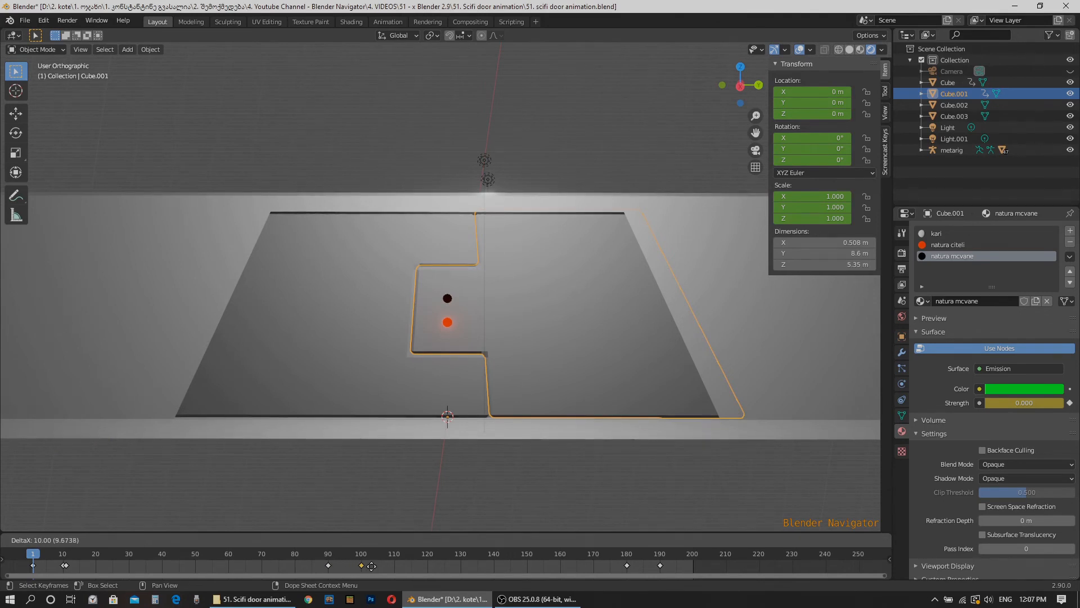
click(371, 565)
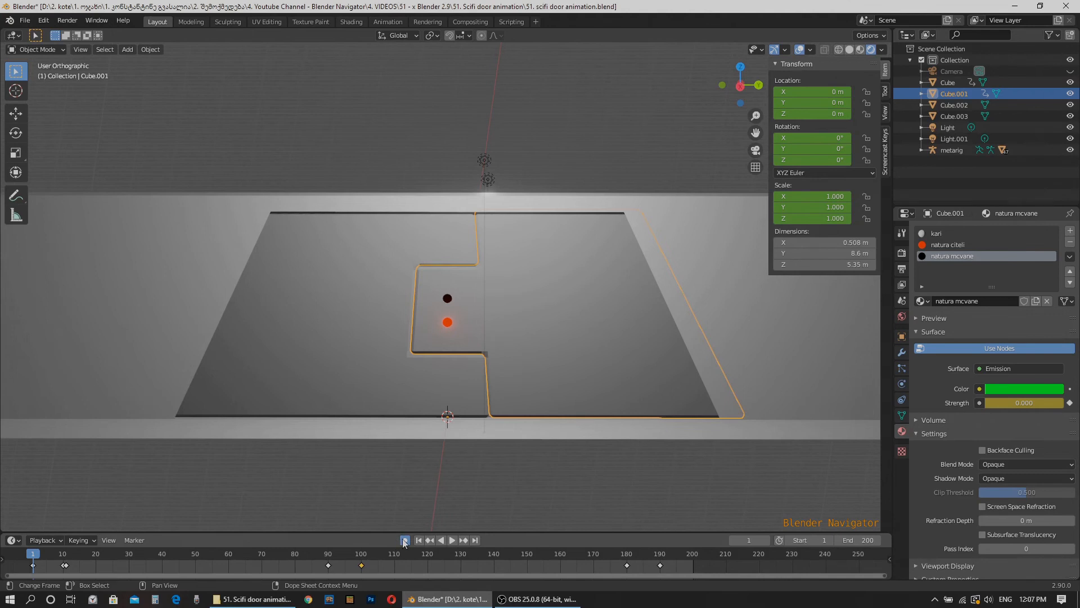
Play the animation to review how the Cube.001 panel holds open and closes, stop it and return to frame 1.
click(443, 541)
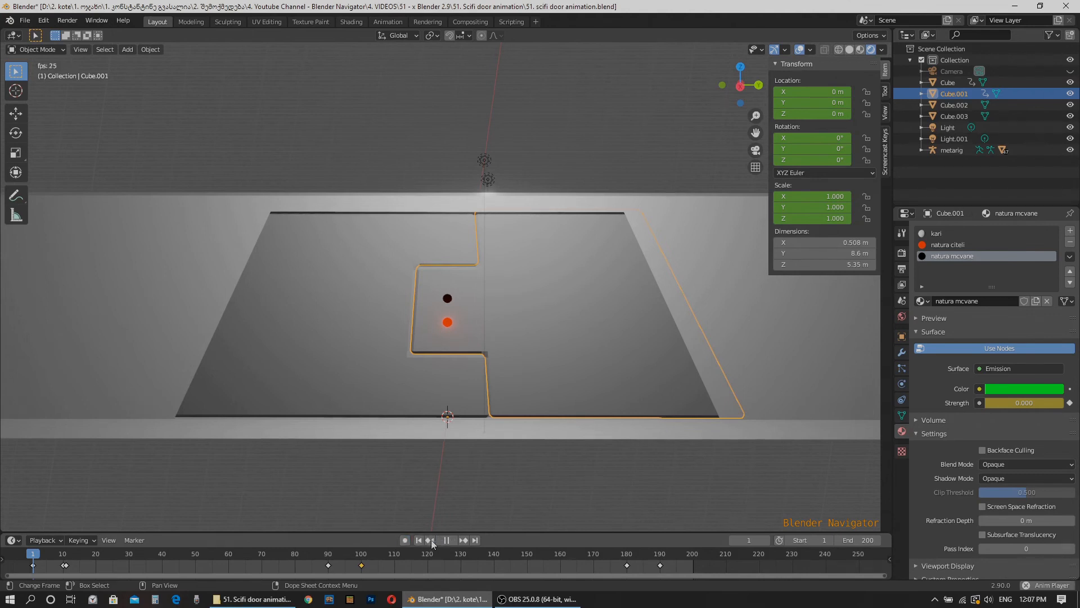
click(445, 541)
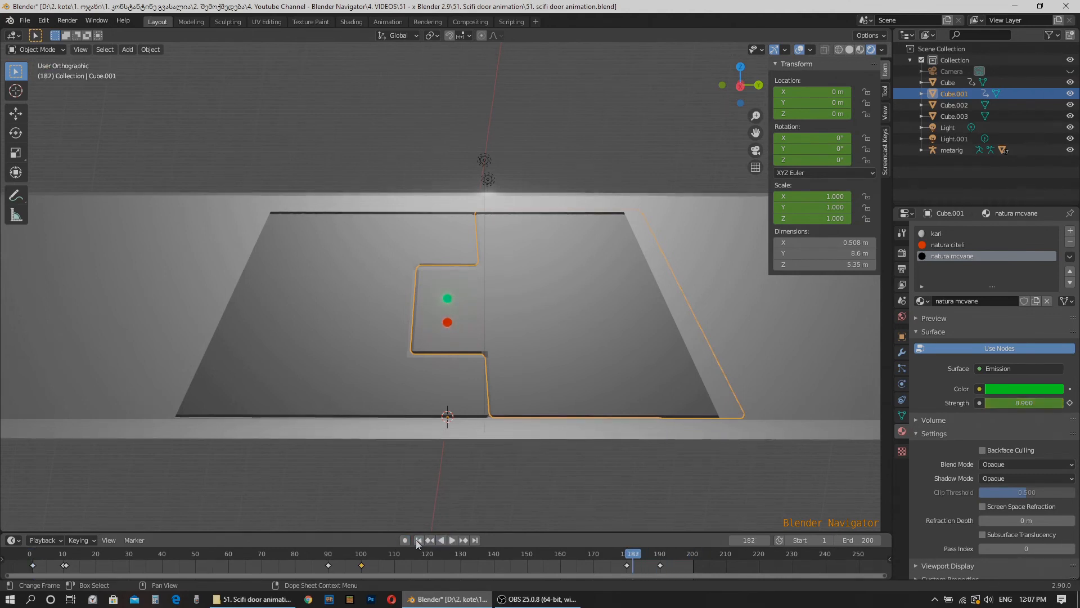
click(418, 541)
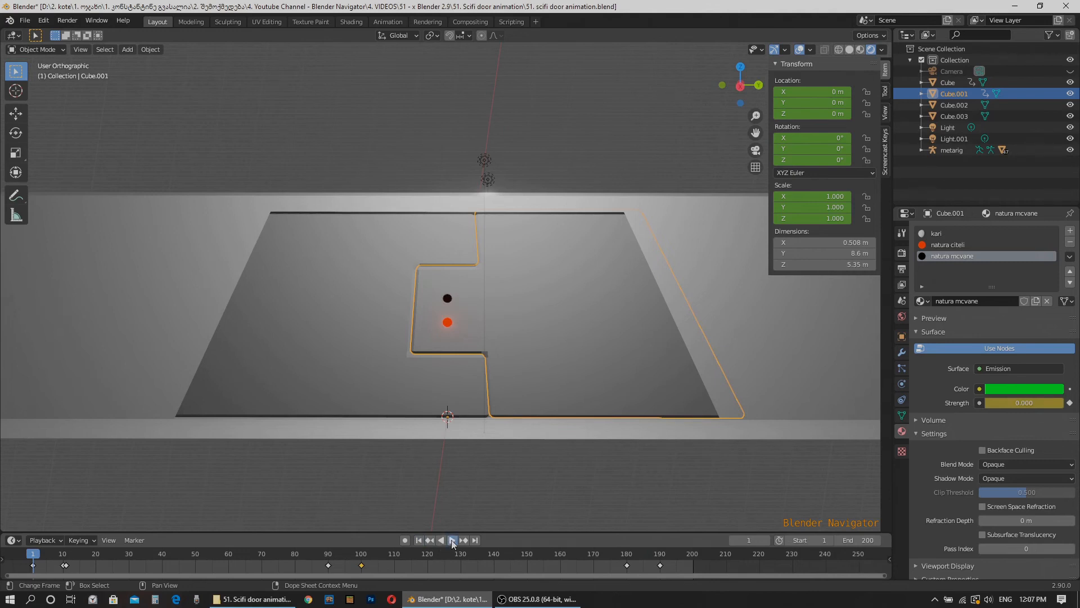
click(451, 541)
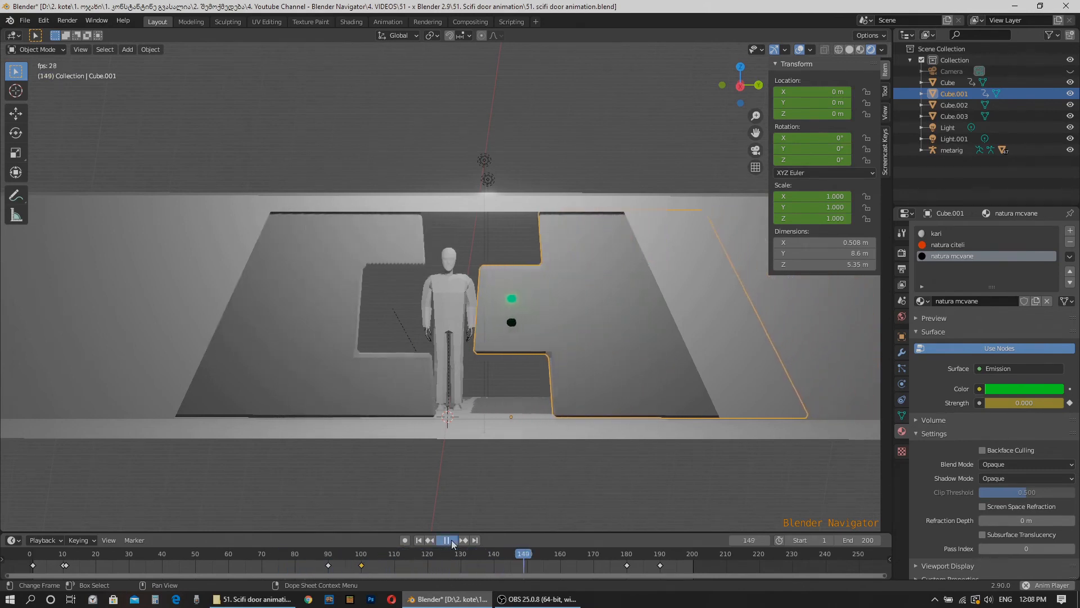
click(450, 541)
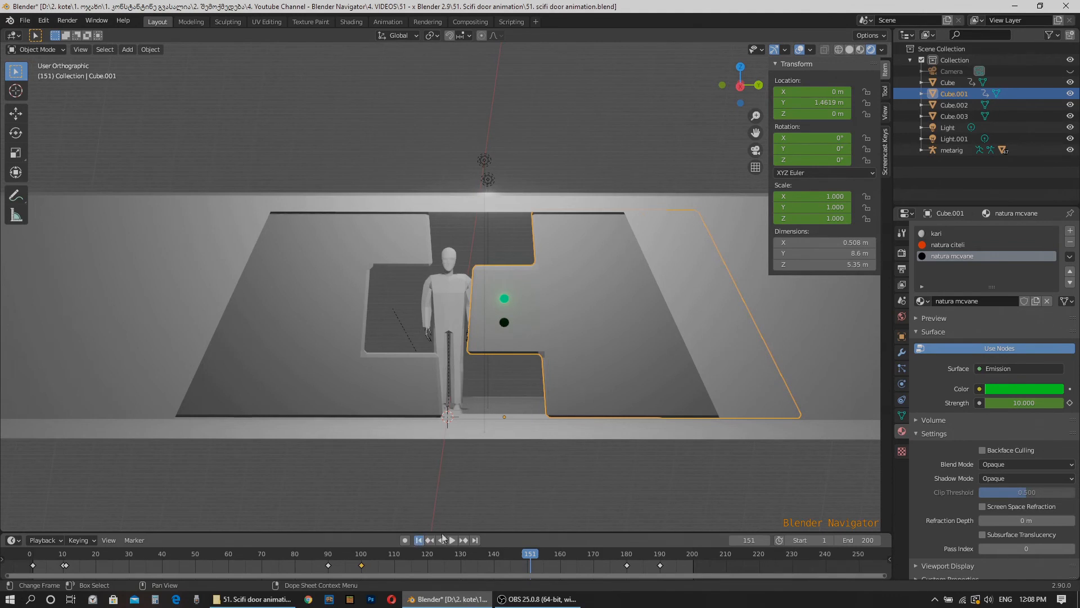
key(shift+Left)
Duplicate the Cube door panel's keyframe at frame 90 and place the copy at frame 100.
click(371, 397)
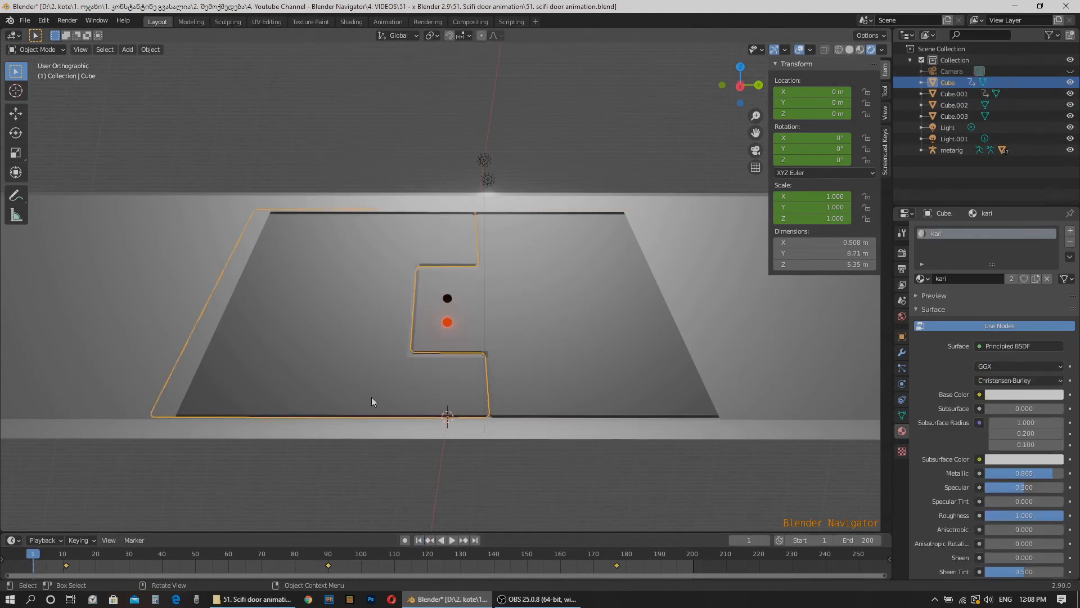
drag(339, 569, 319, 565)
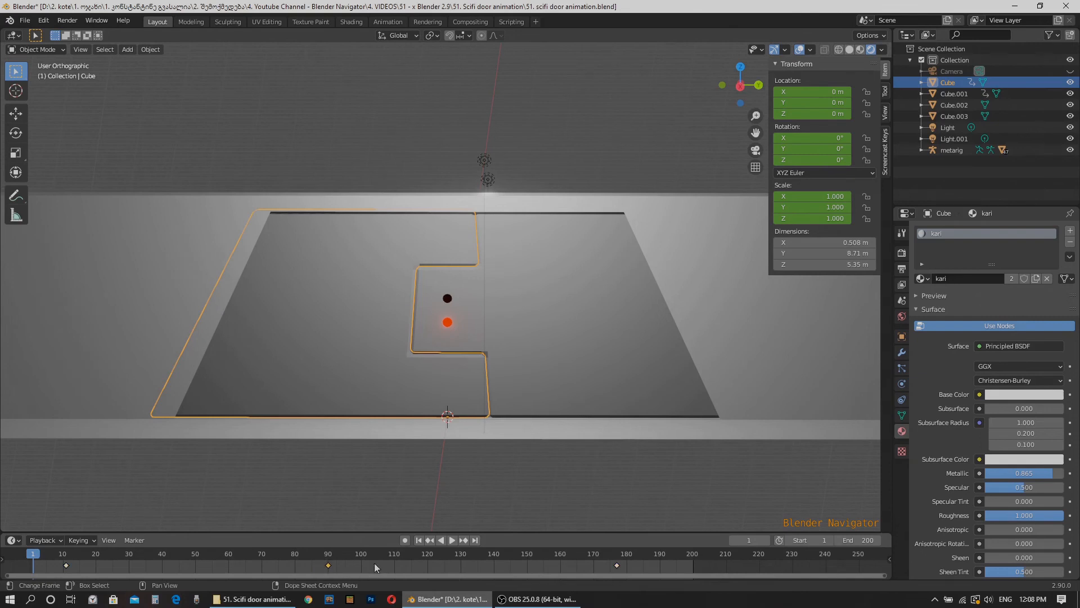
key(shift+d)
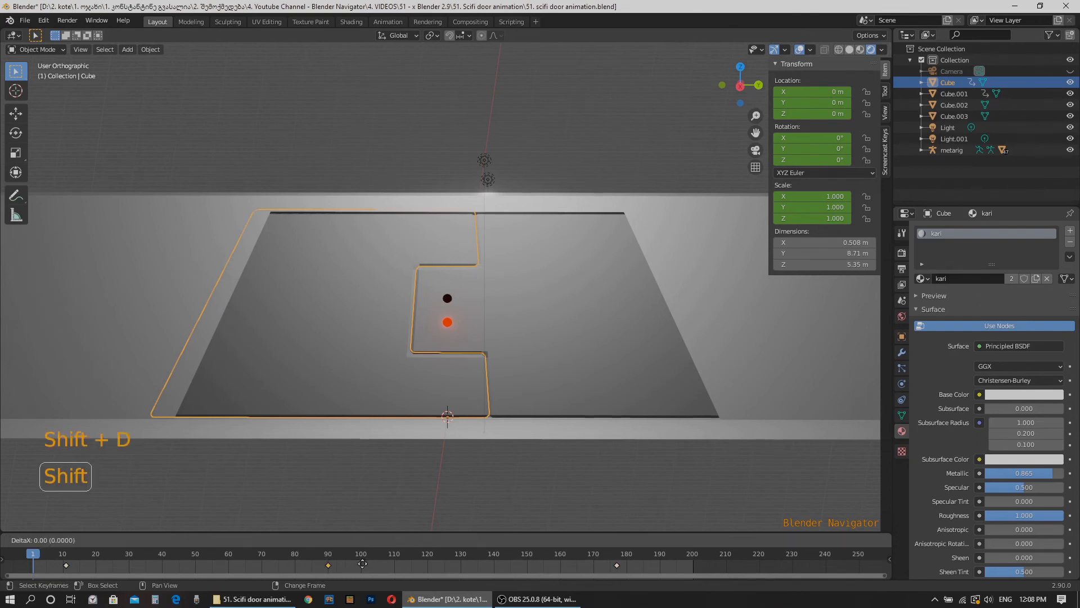
click(395, 564)
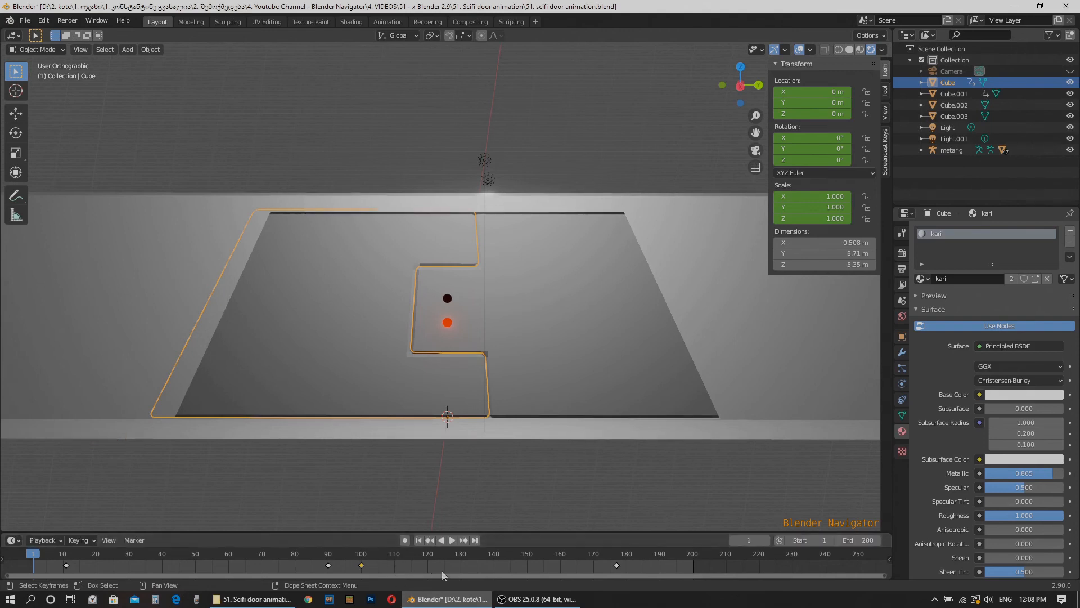
Play the animation from the start to check both panels' timing, stop it and return to frame 1.
click(423, 541)
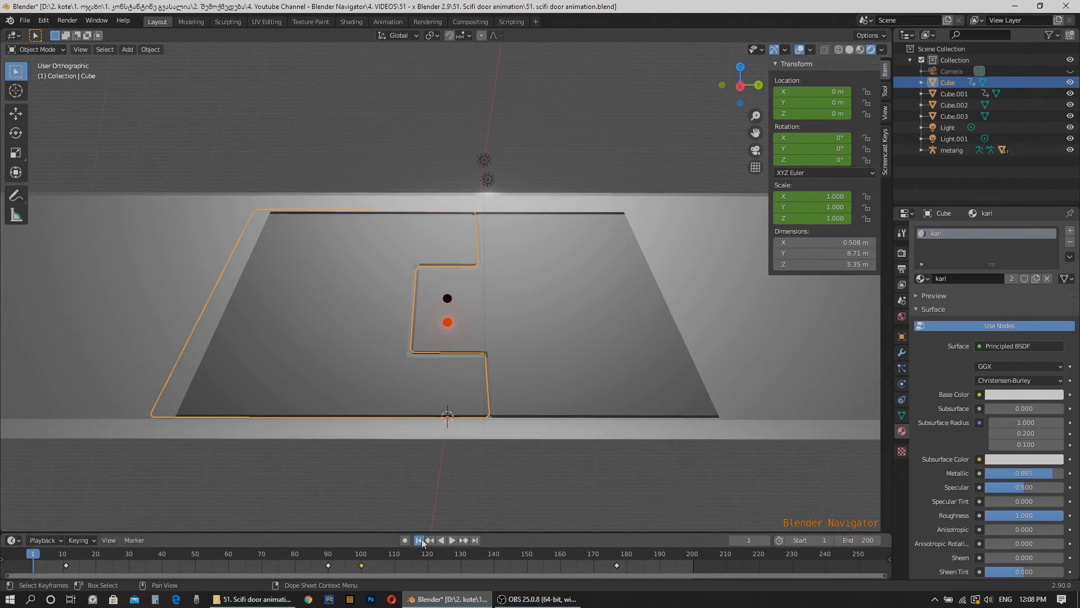
click(452, 540)
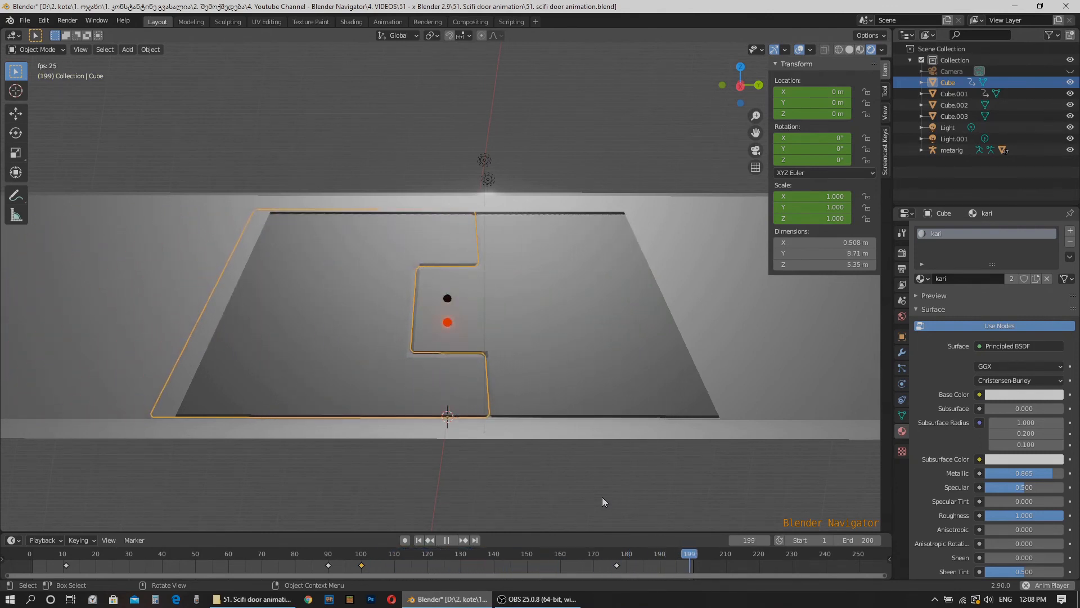
click(447, 540)
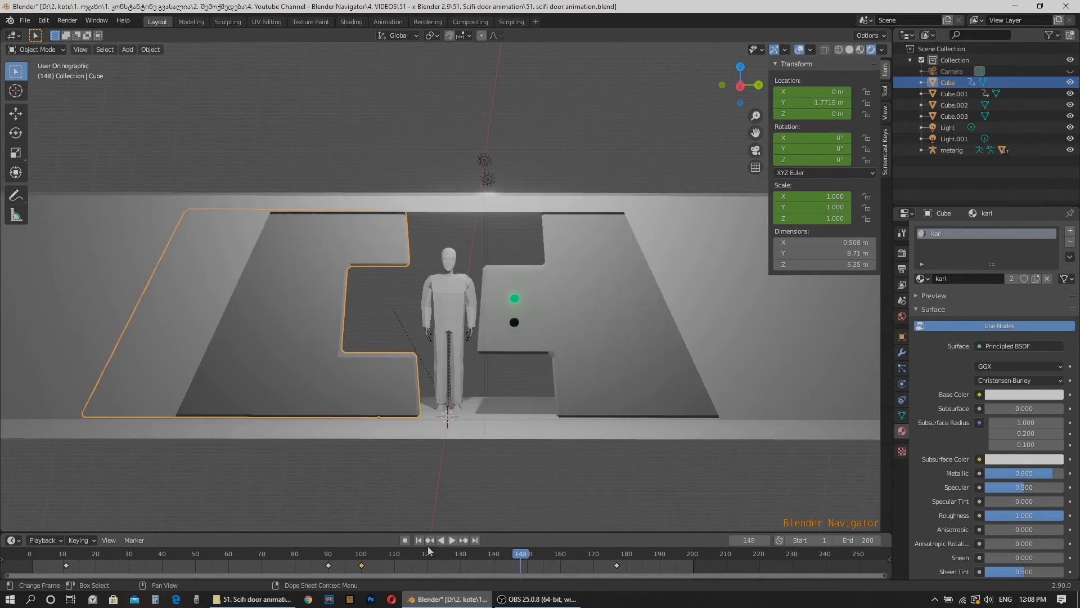
click(419, 540)
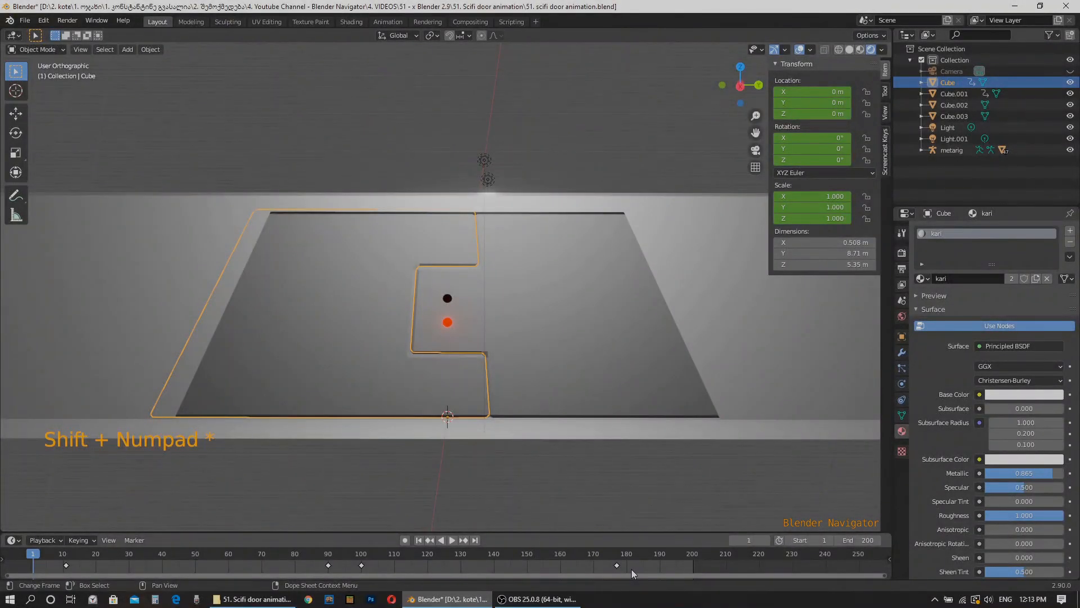
Set the interpolation mode of all the Cube panel's keyframes to Bounce.
drag(633, 569, 50, 560)
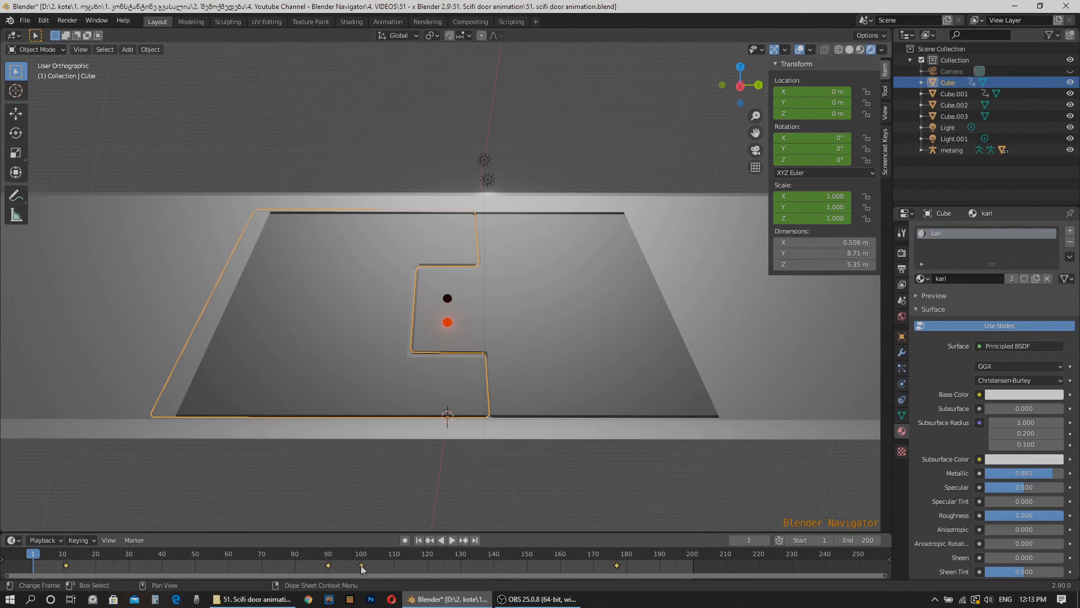
right_click(360, 566)
mouse_move(350, 487)
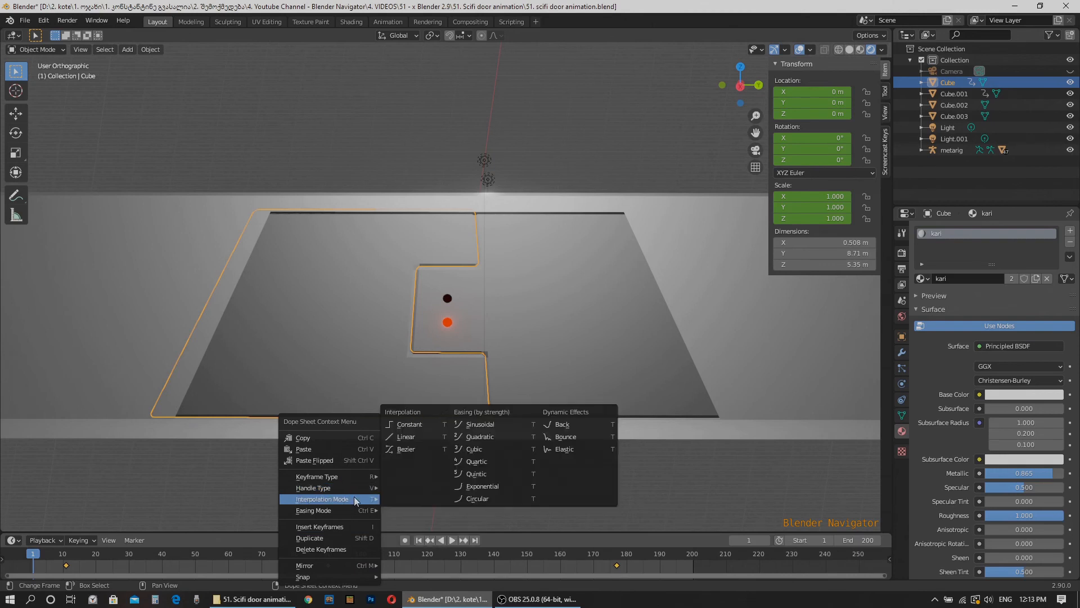
click(563, 436)
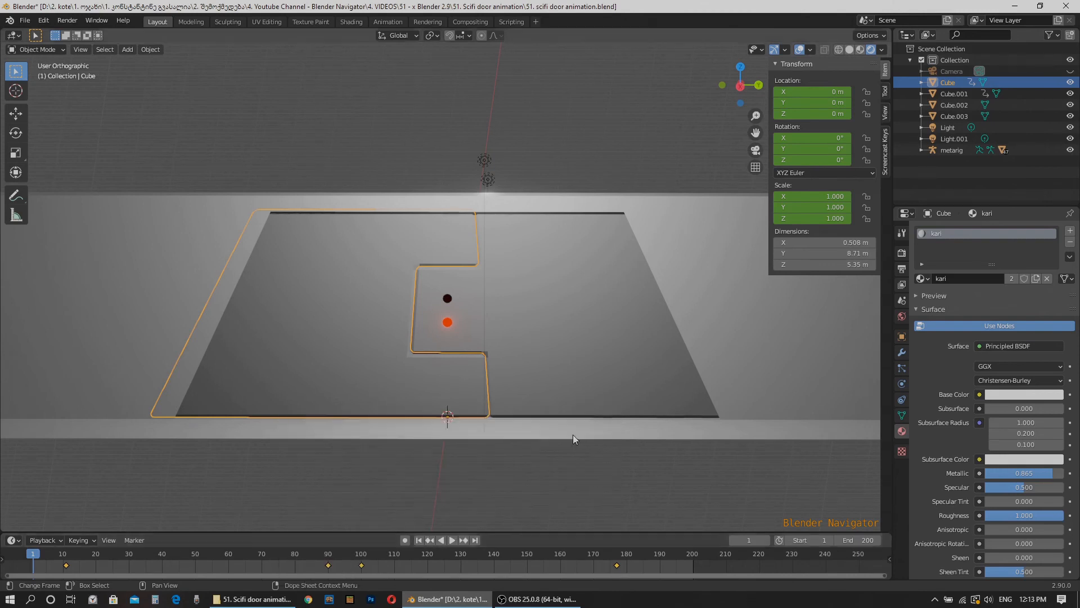
Set the Cube.001 panel's keyframes from about frame 10 through frame 180 to Bounce interpolation, leaving out frames 1 and 190.
click(554, 371)
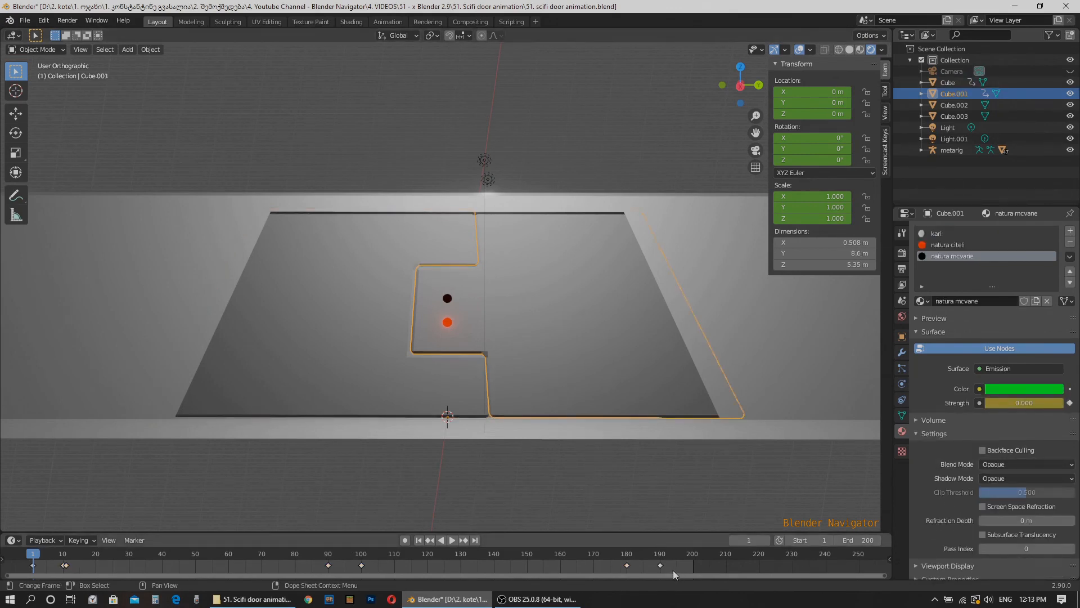
drag(674, 568, 42, 567)
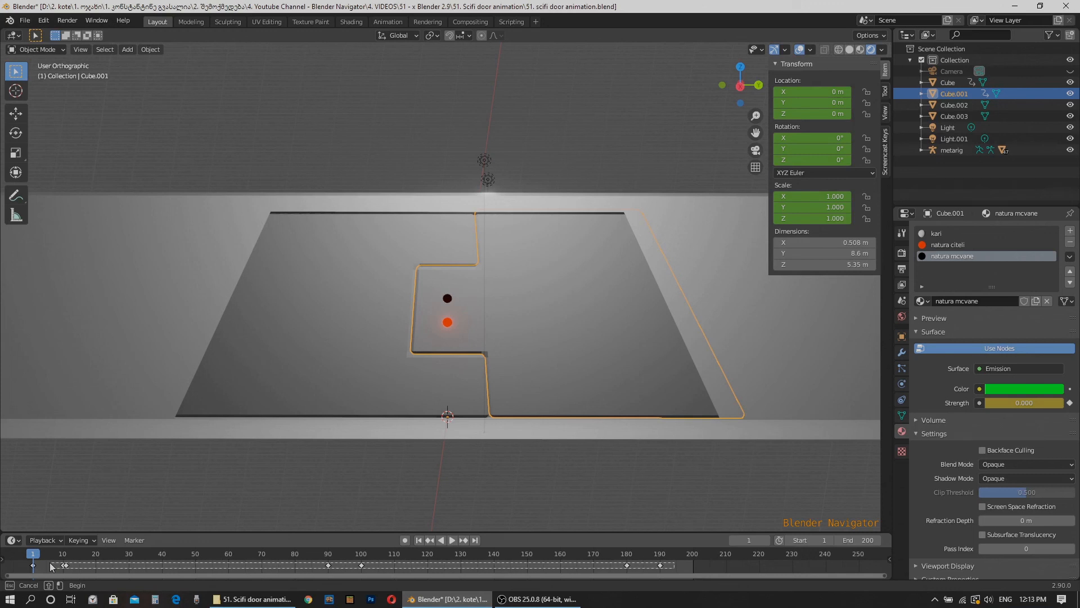
drag(50, 566, 59, 566)
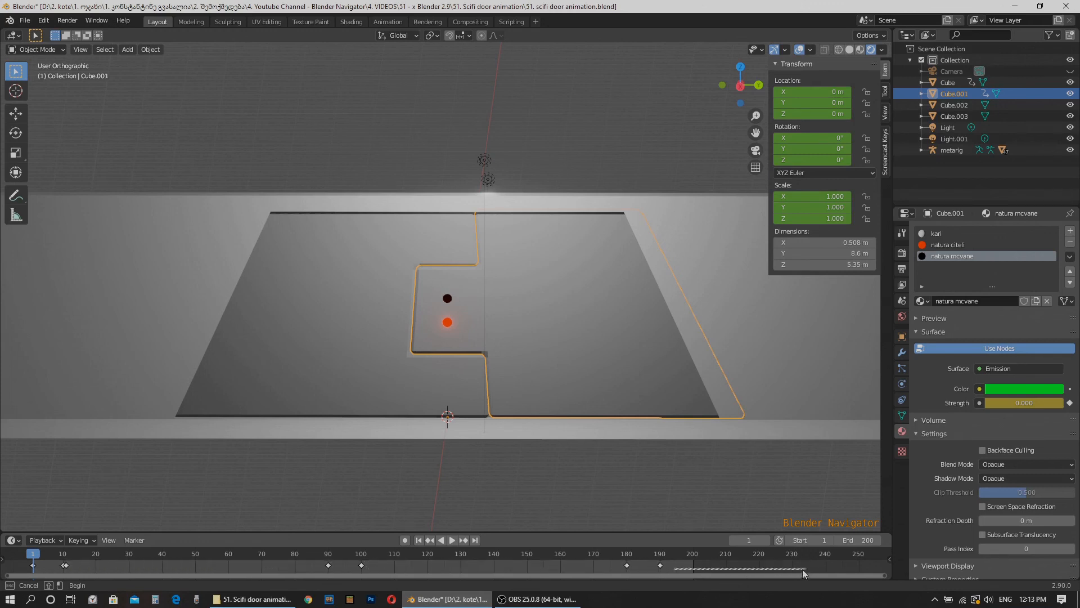
drag(636, 569, 65, 562)
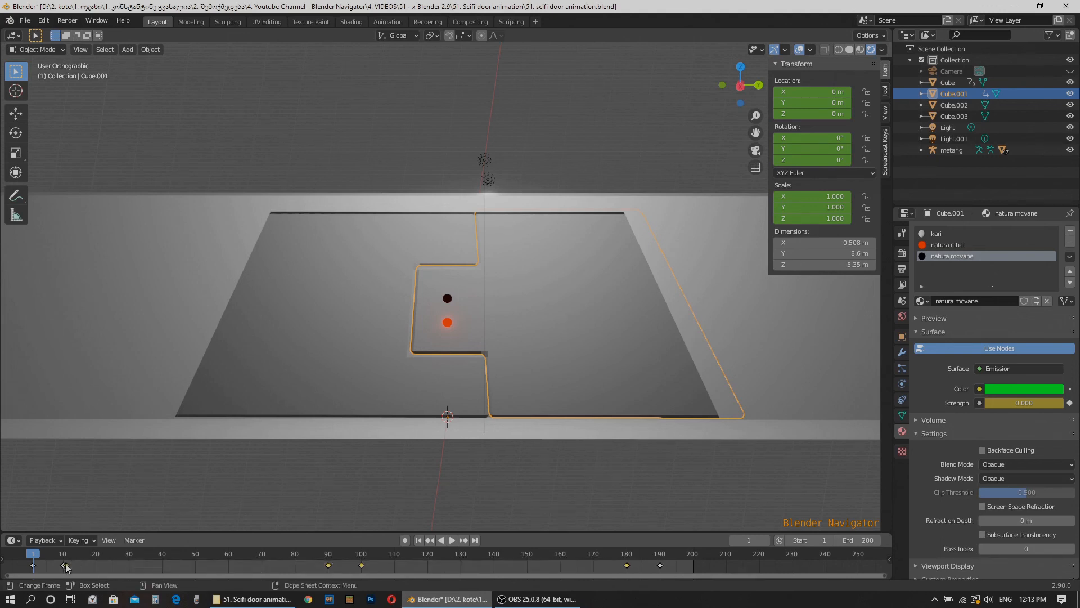
right_click(422, 568)
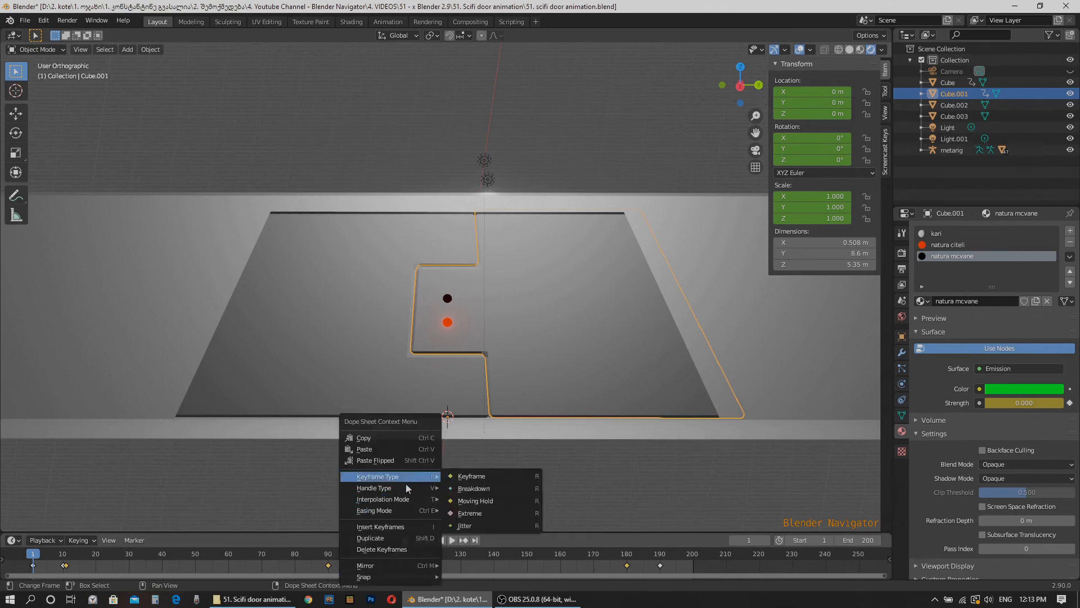
mouse_move(406, 499)
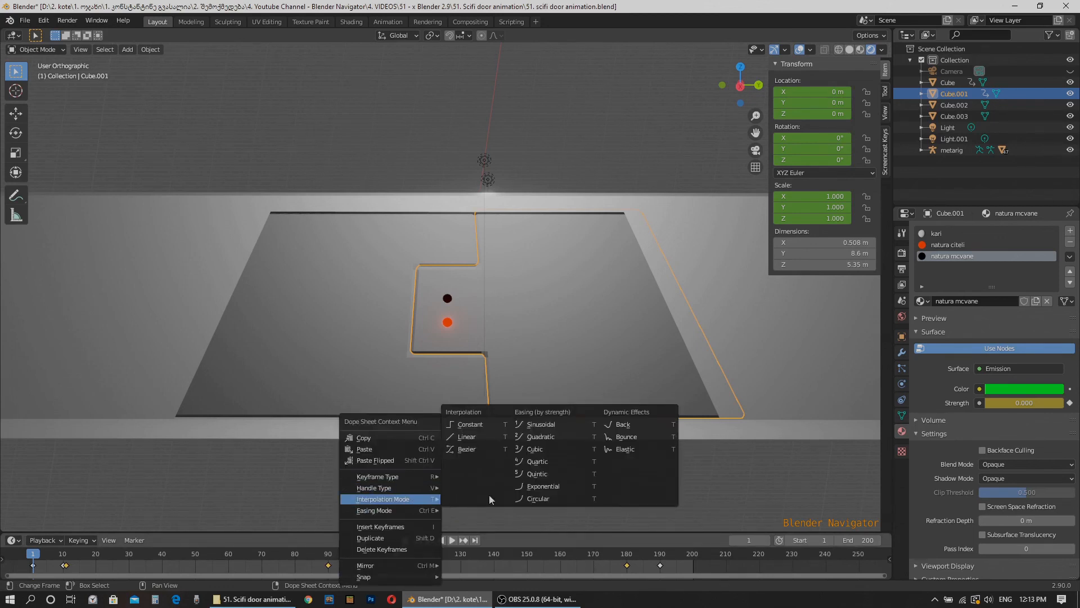
click(619, 437)
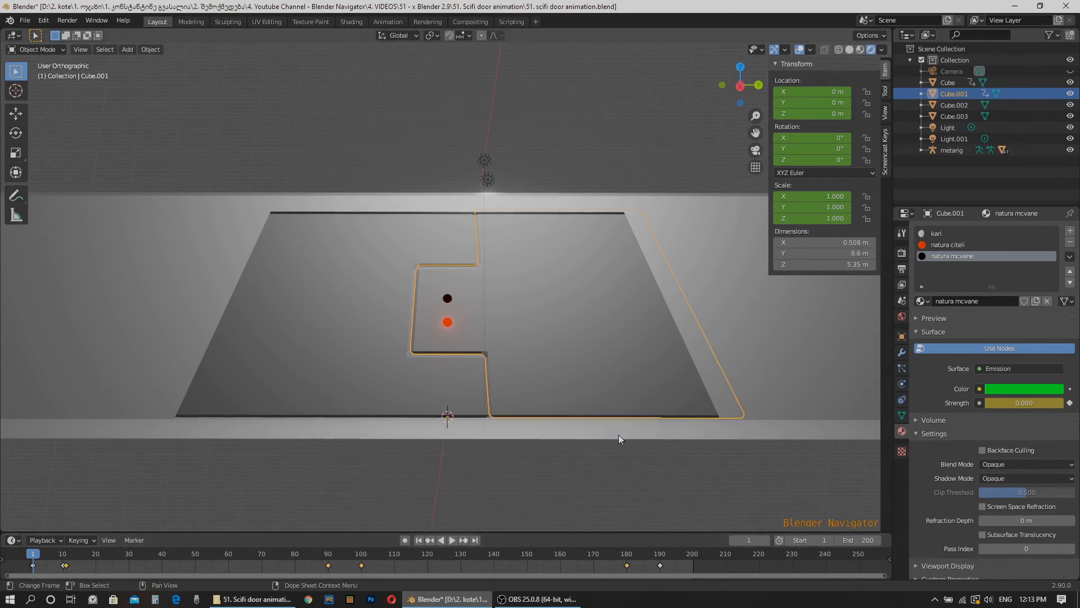
Deselect the door panel and play the animation to review the bouncing door motion.
click(610, 154)
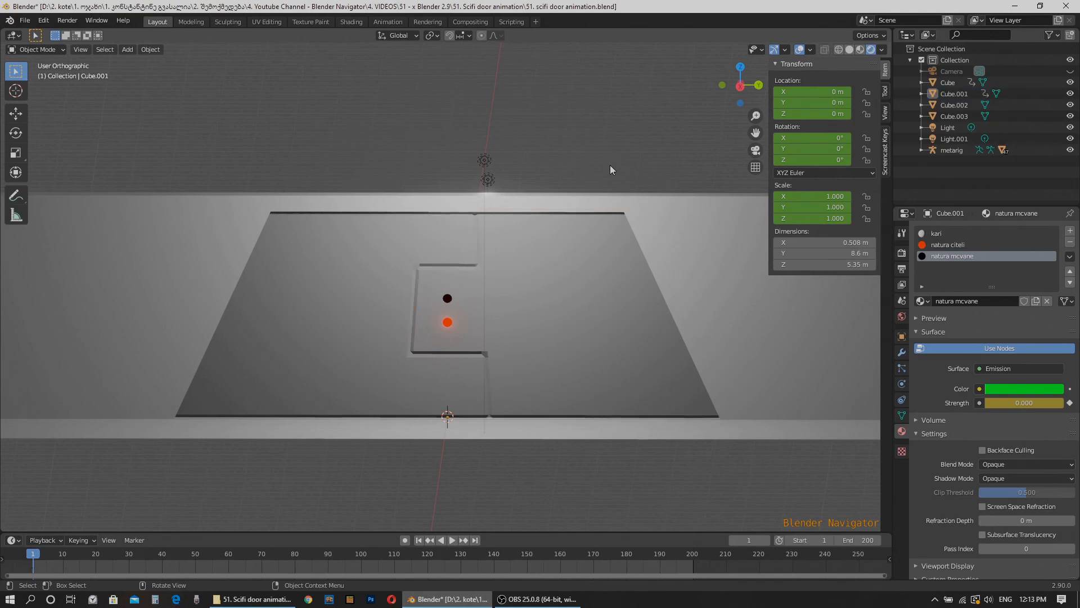
click(452, 540)
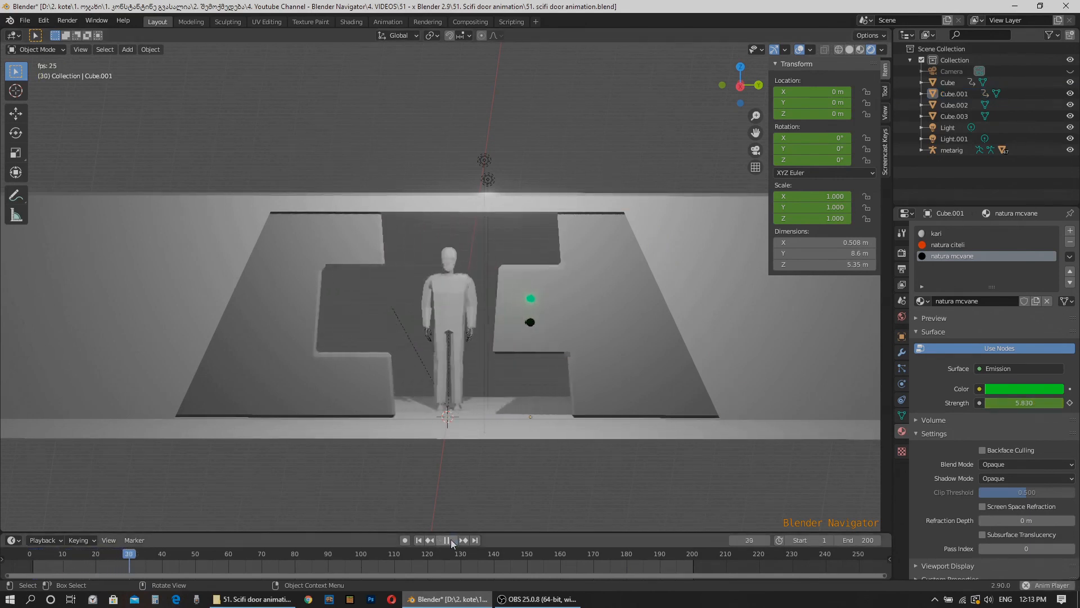